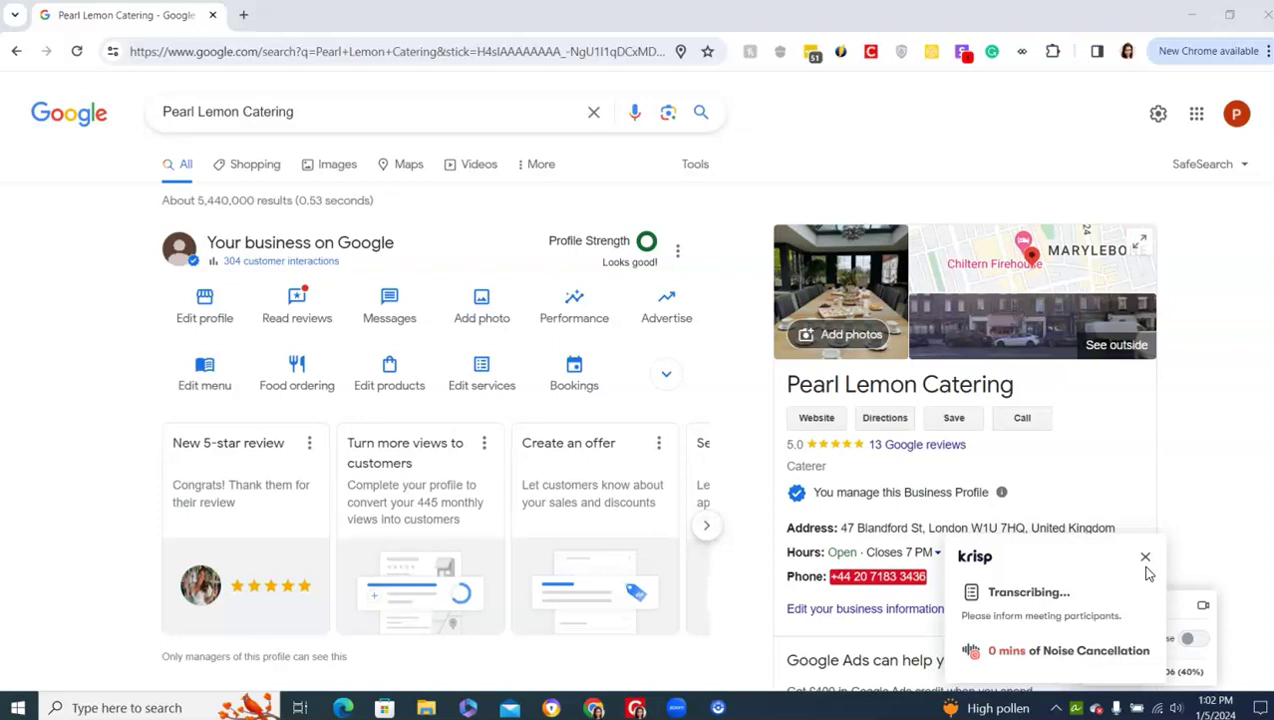
Look over the profile panel, then open Edit profile to show the name, Caterer category and description.
left_click(1145, 561)
left_click(1203, 596)
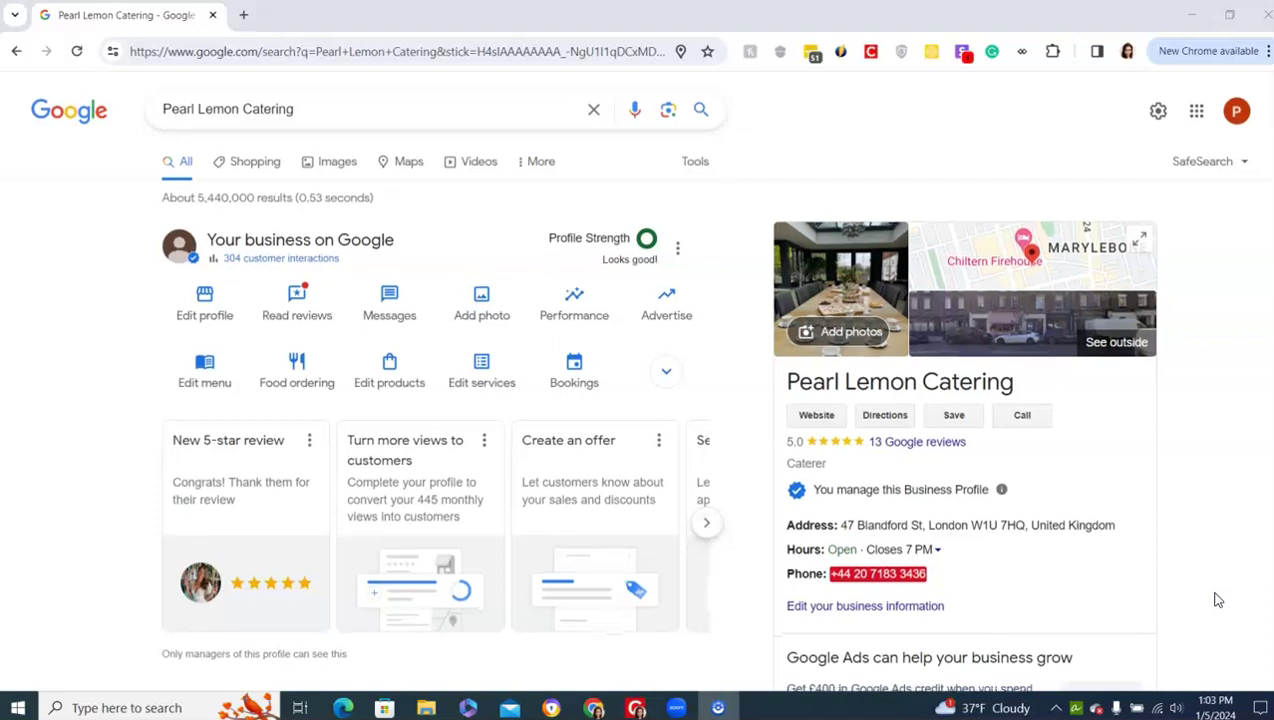
scroll(1216, 598, "down", 2)
scroll(1150, 292, "down", 1)
scroll(1150, 290, "up", 4)
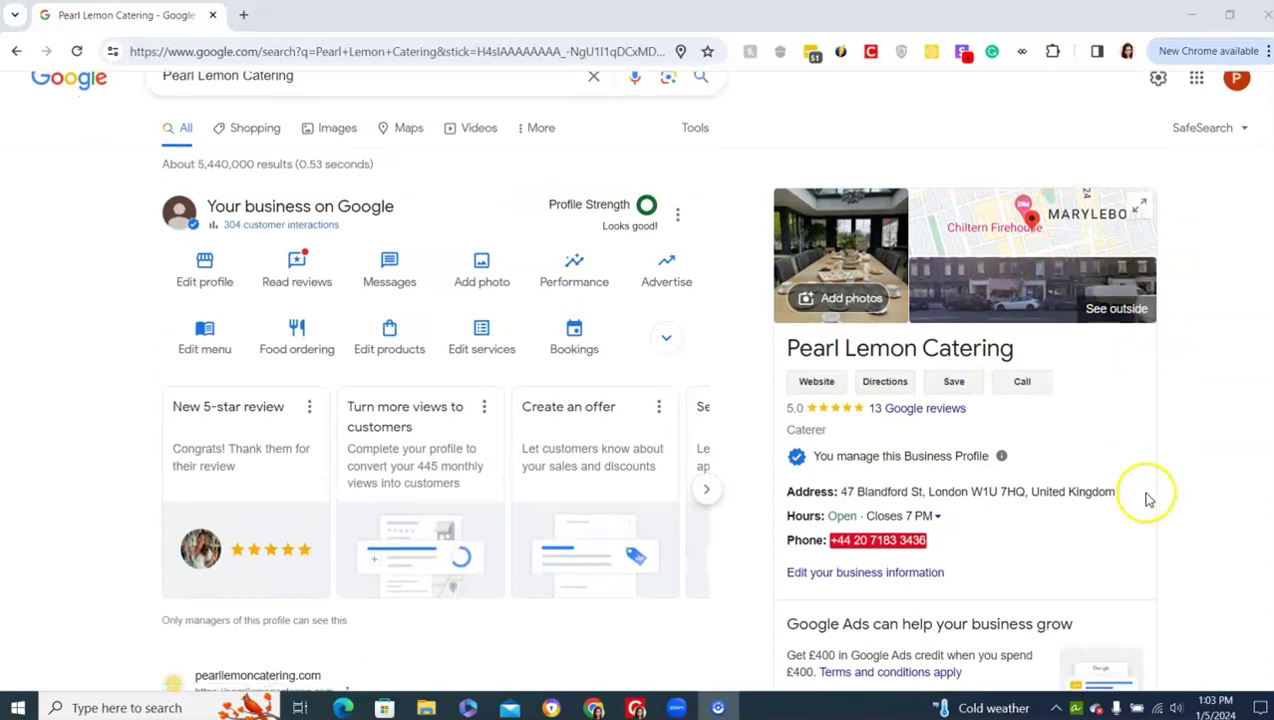
scroll(1148, 500, "down", 5)
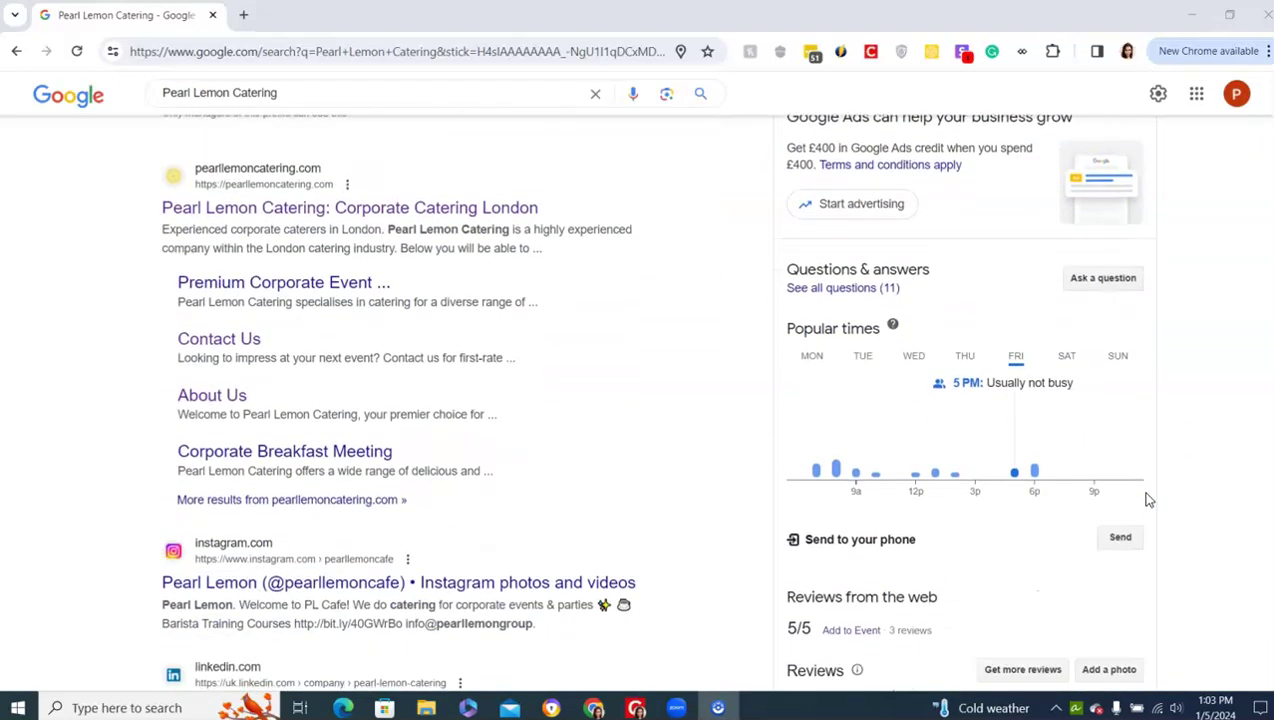
scroll(1148, 500, "down", 4)
scroll(1148, 500, "down", 5)
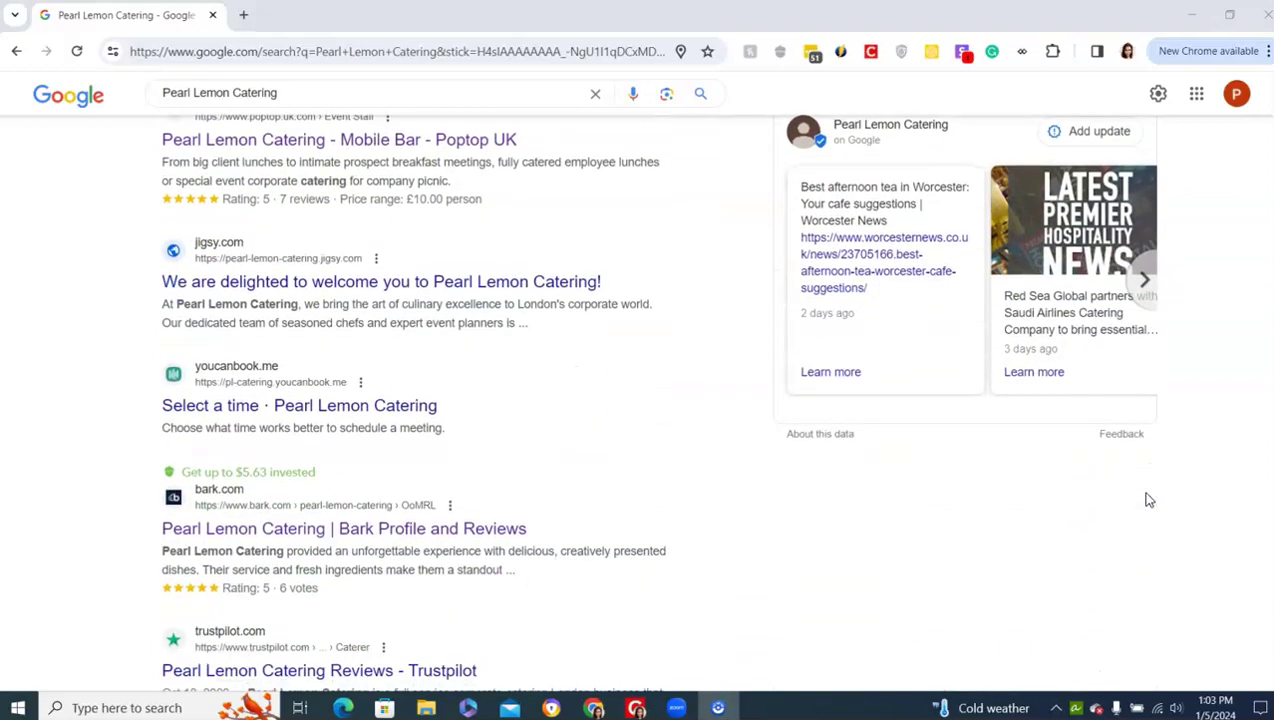
scroll(1148, 500, "up", 3)
scroll(1148, 500, "up", 10)
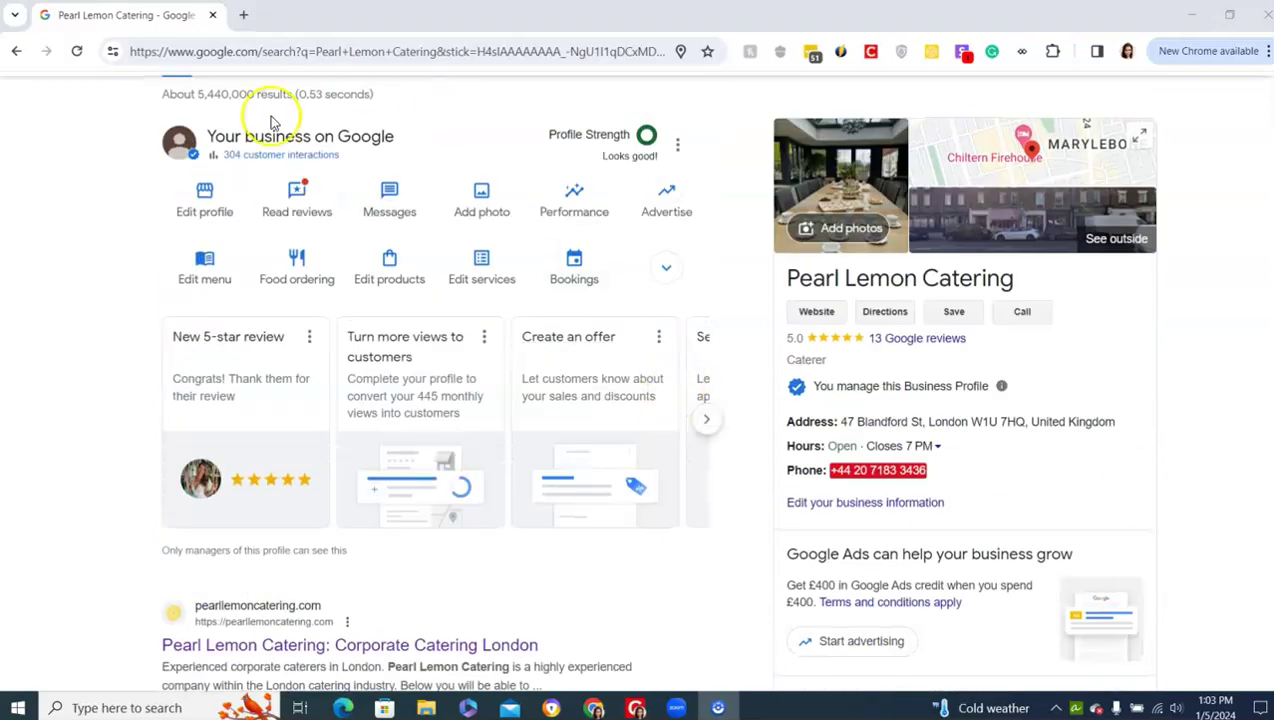
left_click(196, 210)
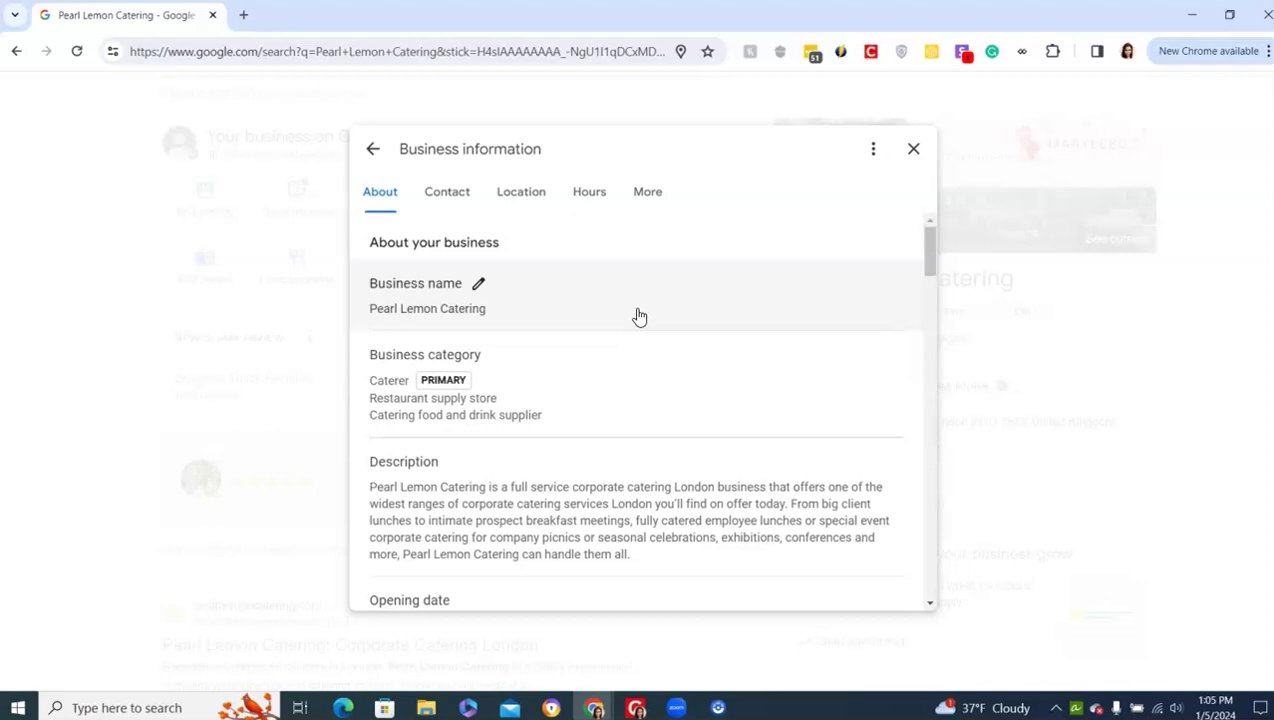
Scroll the About details to the Caterer and secondary categories, description and April 2022 opening date.
scroll(639, 316, "down", 2)
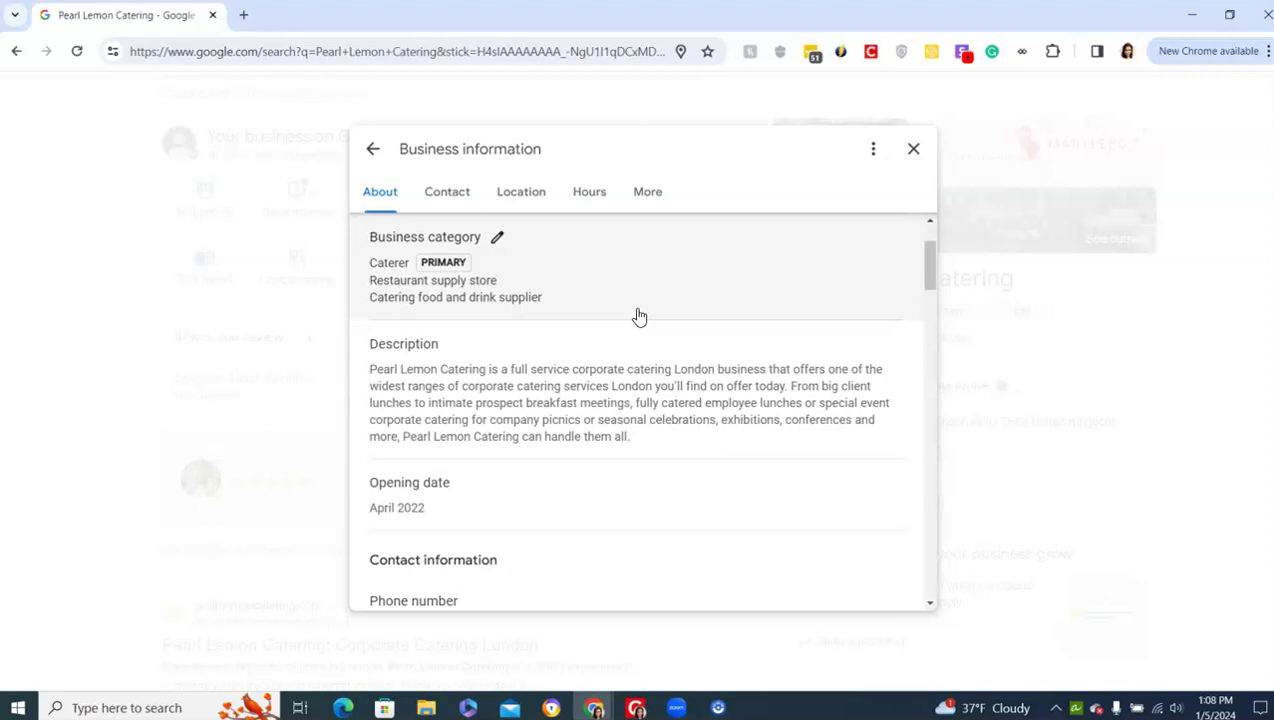
Re-save the primary and additional phone numbers to clear Google's update notice.
scroll(640, 407, "down", 3)
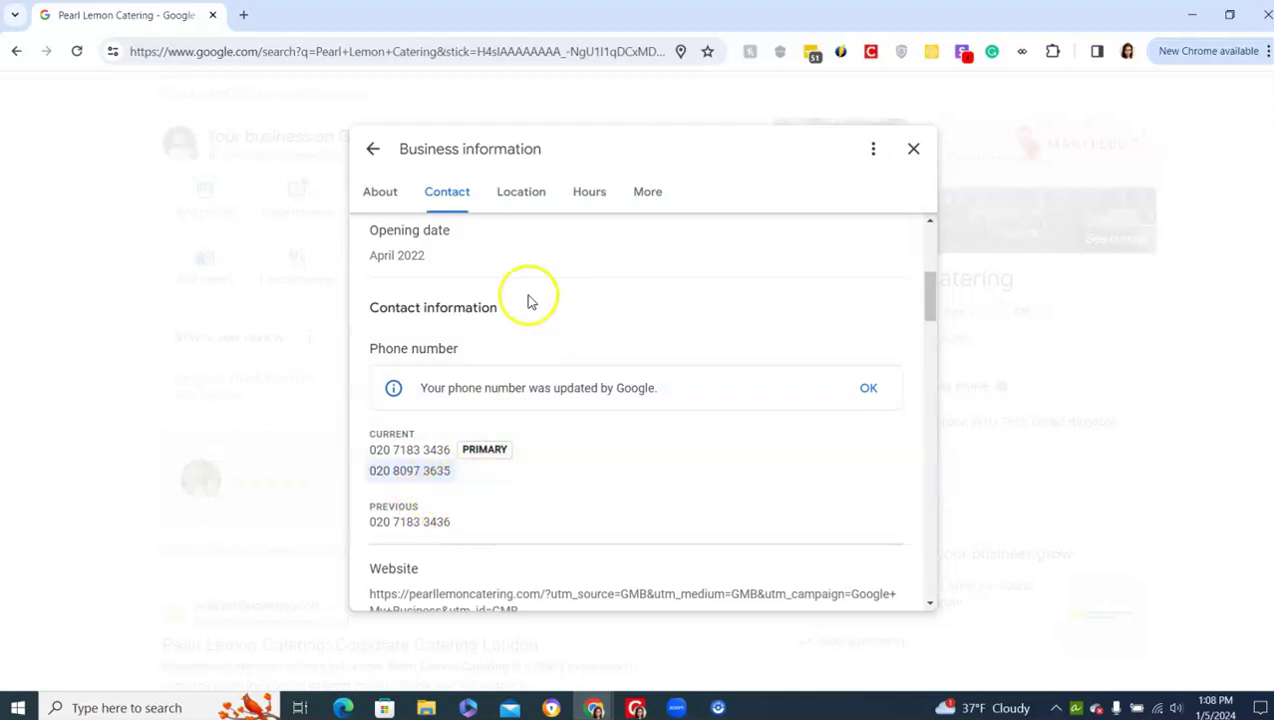
mouse_move(483, 370)
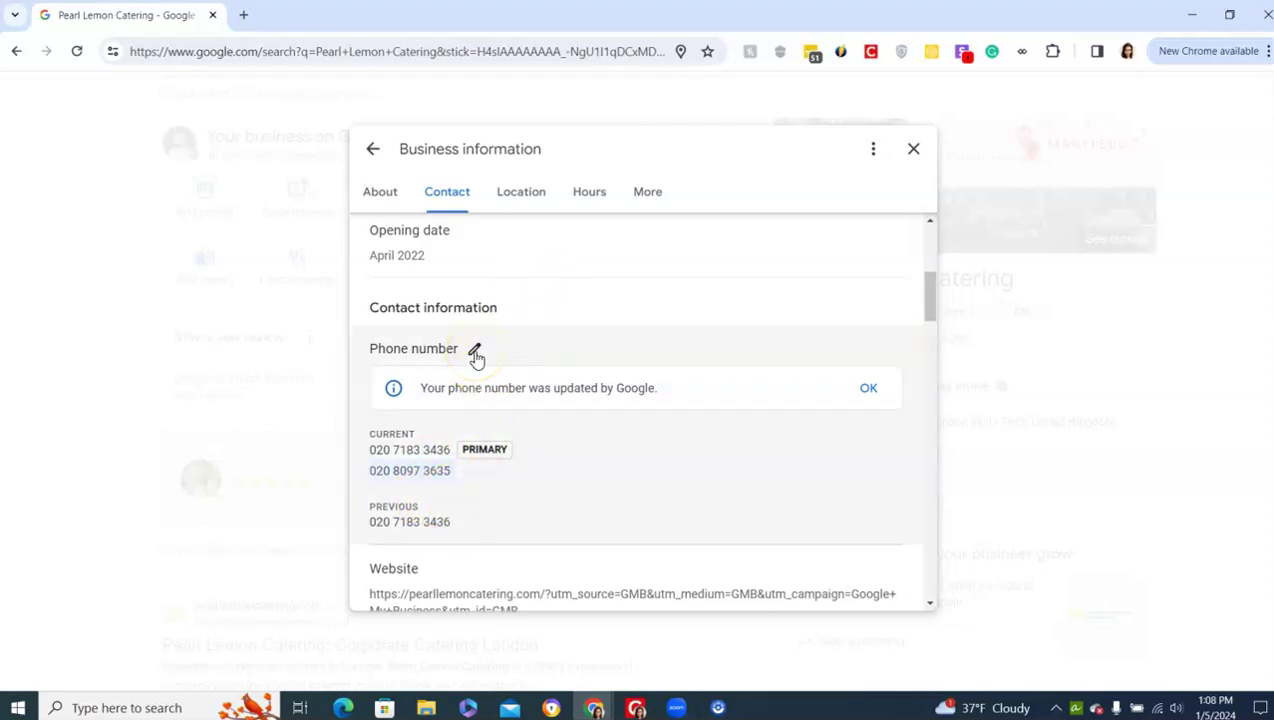
left_click(476, 354)
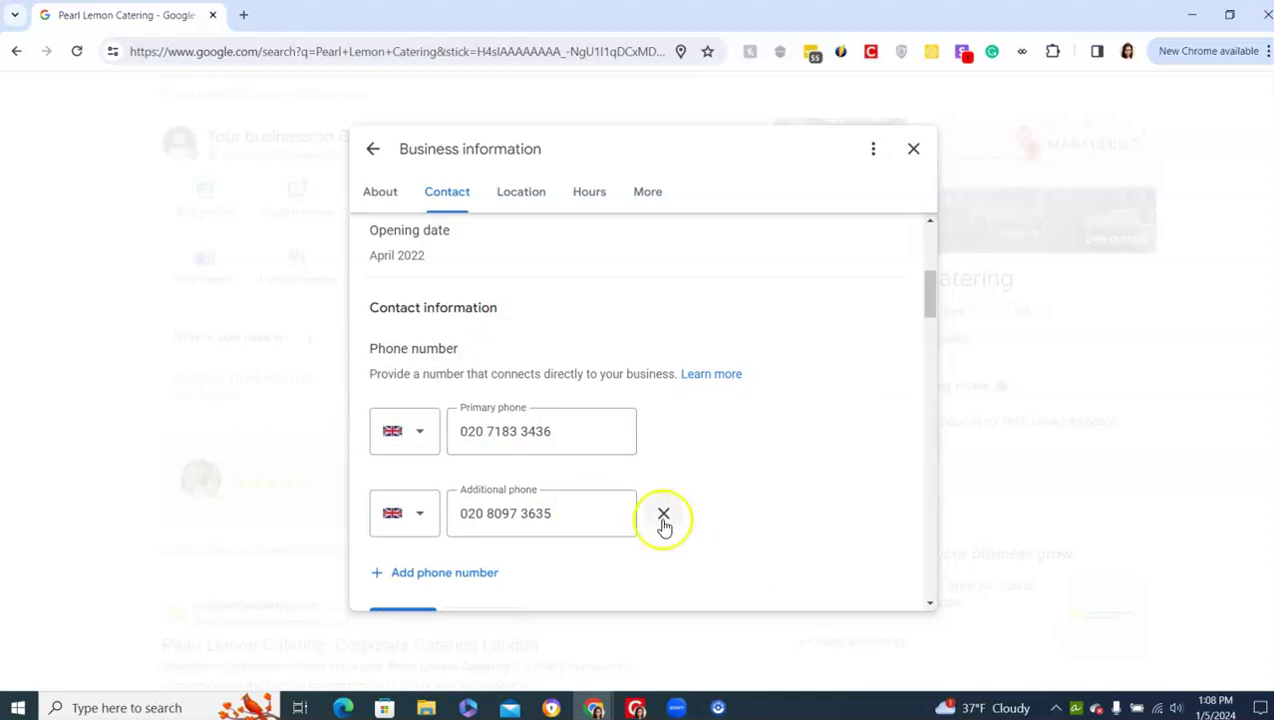
scroll(461, 577, "down", 1)
left_click(420, 562)
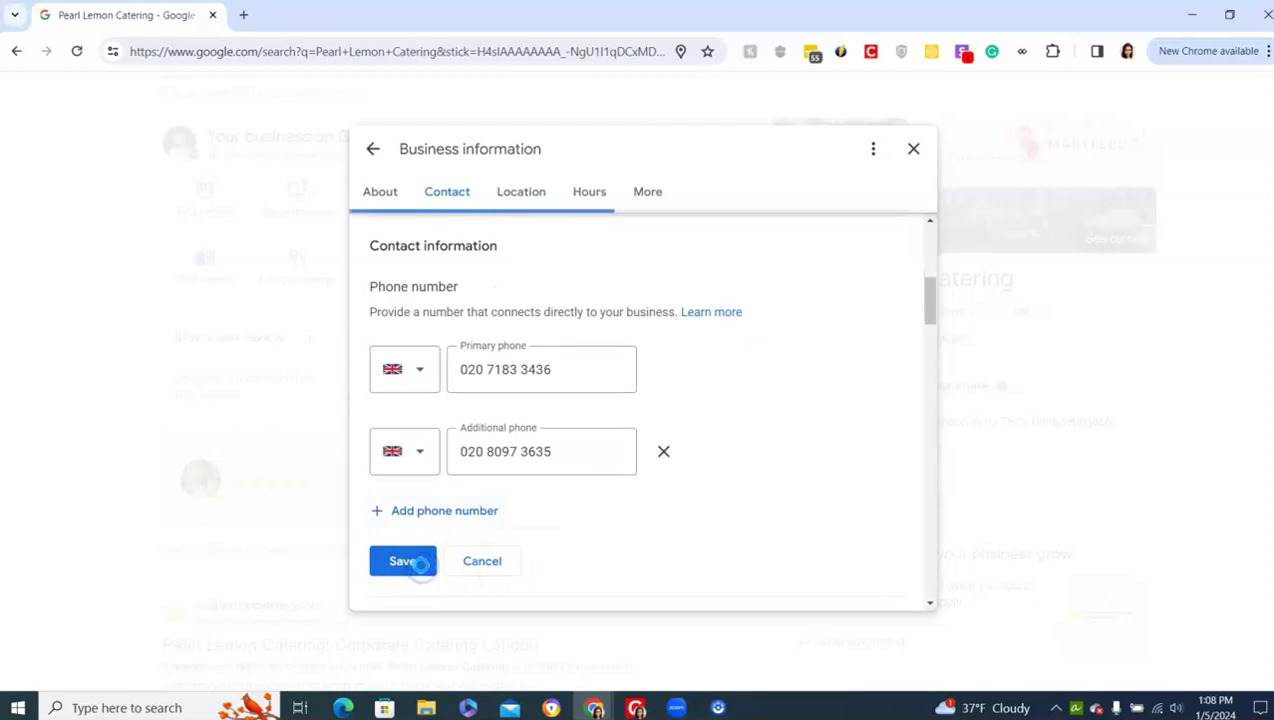
left_click(575, 388)
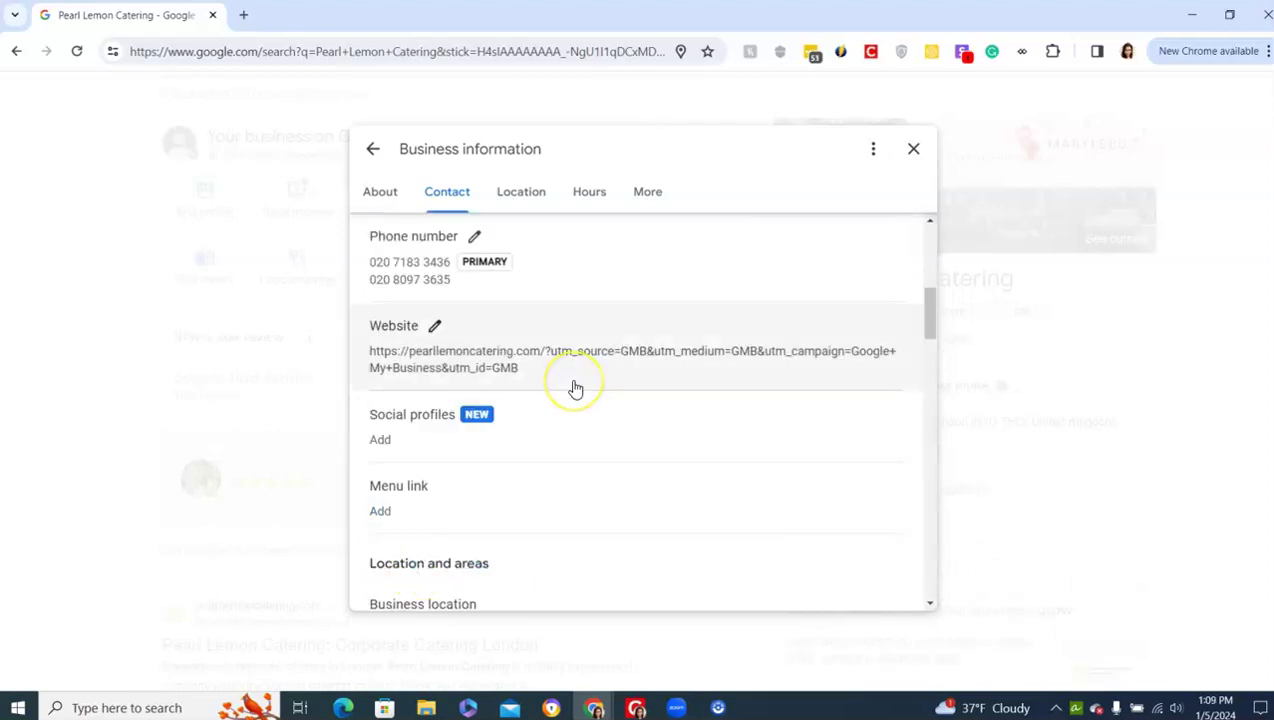
scroll(575, 388, "up", 1)
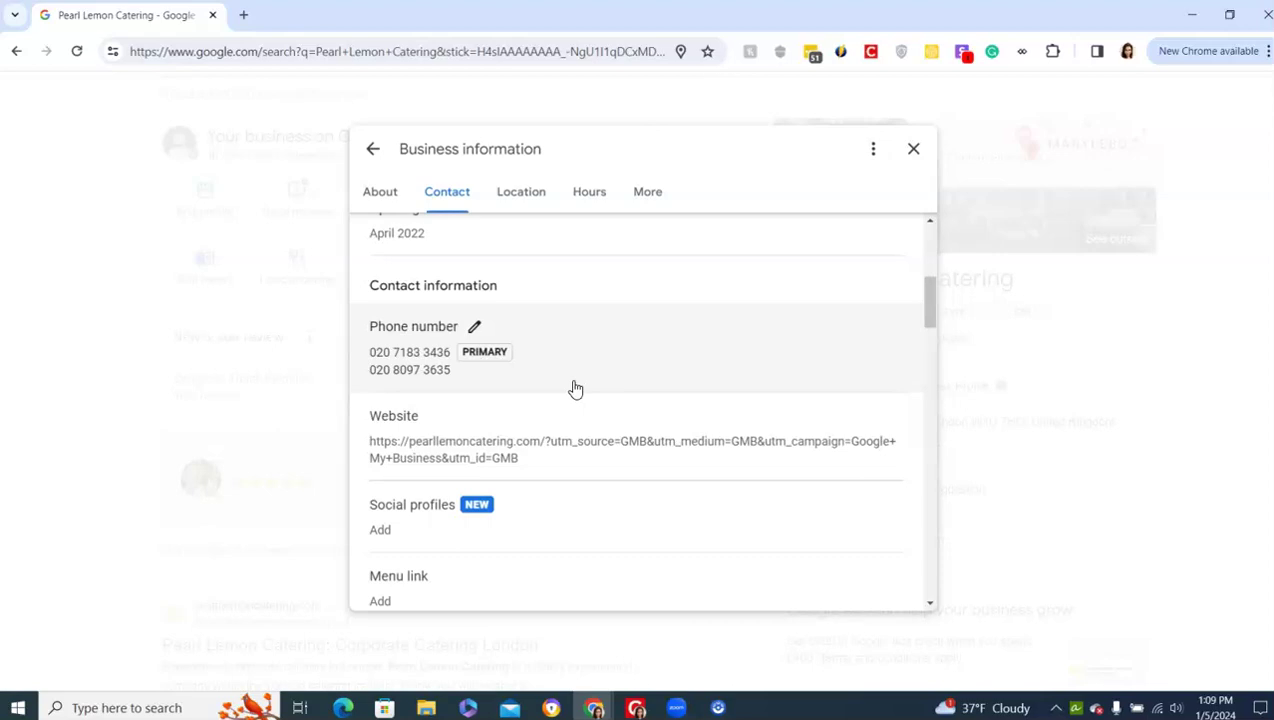
scroll(575, 389, "down", 2)
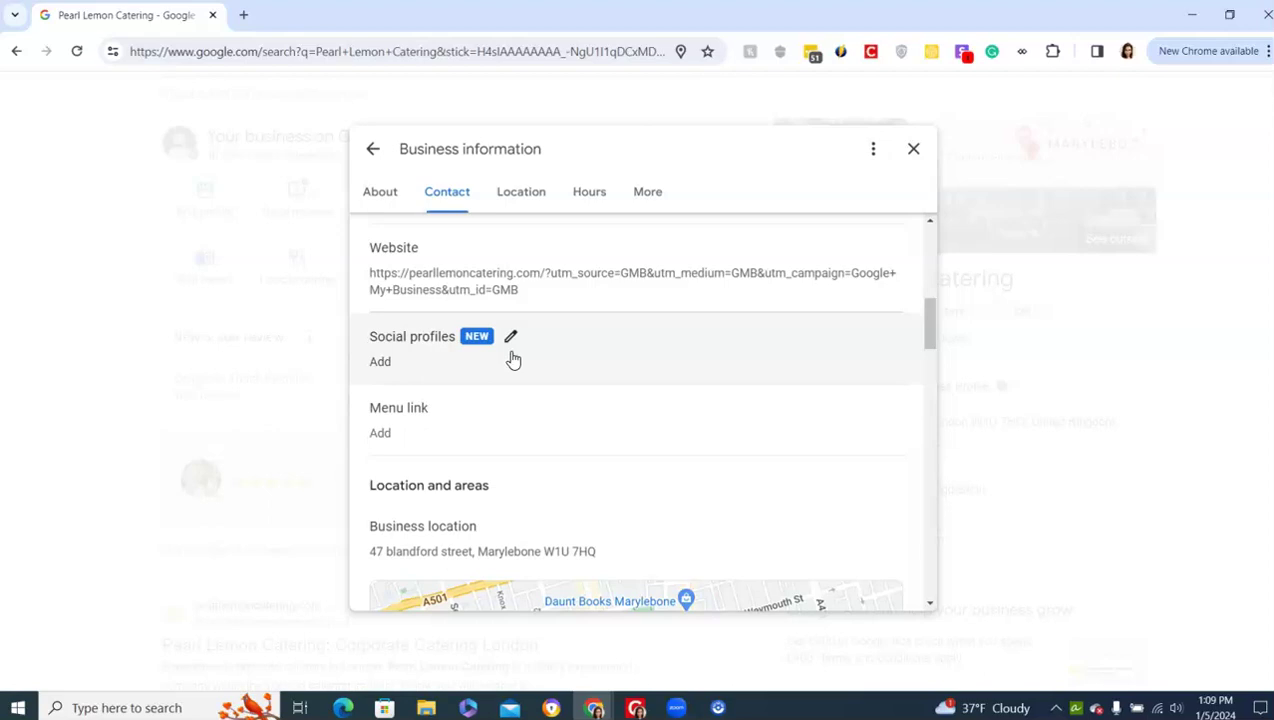
left_click(477, 425)
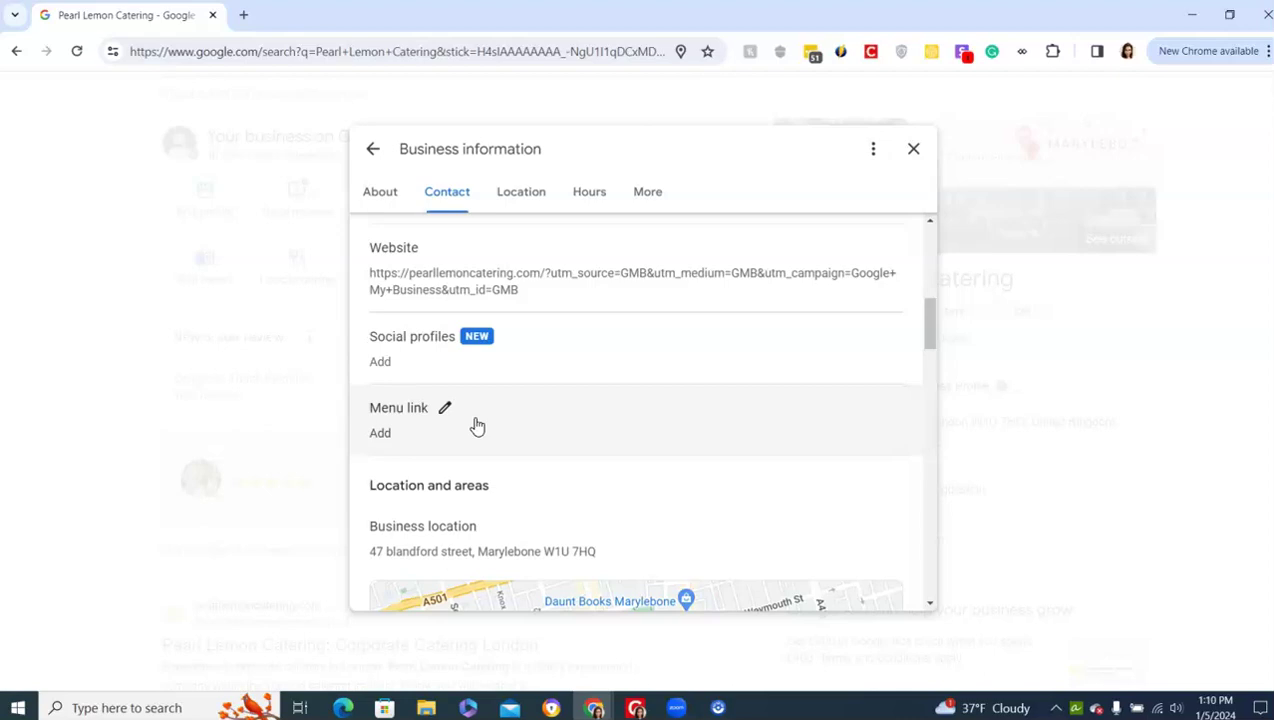
scroll(477, 427, "down", 4)
scroll(491, 446, "down", 1)
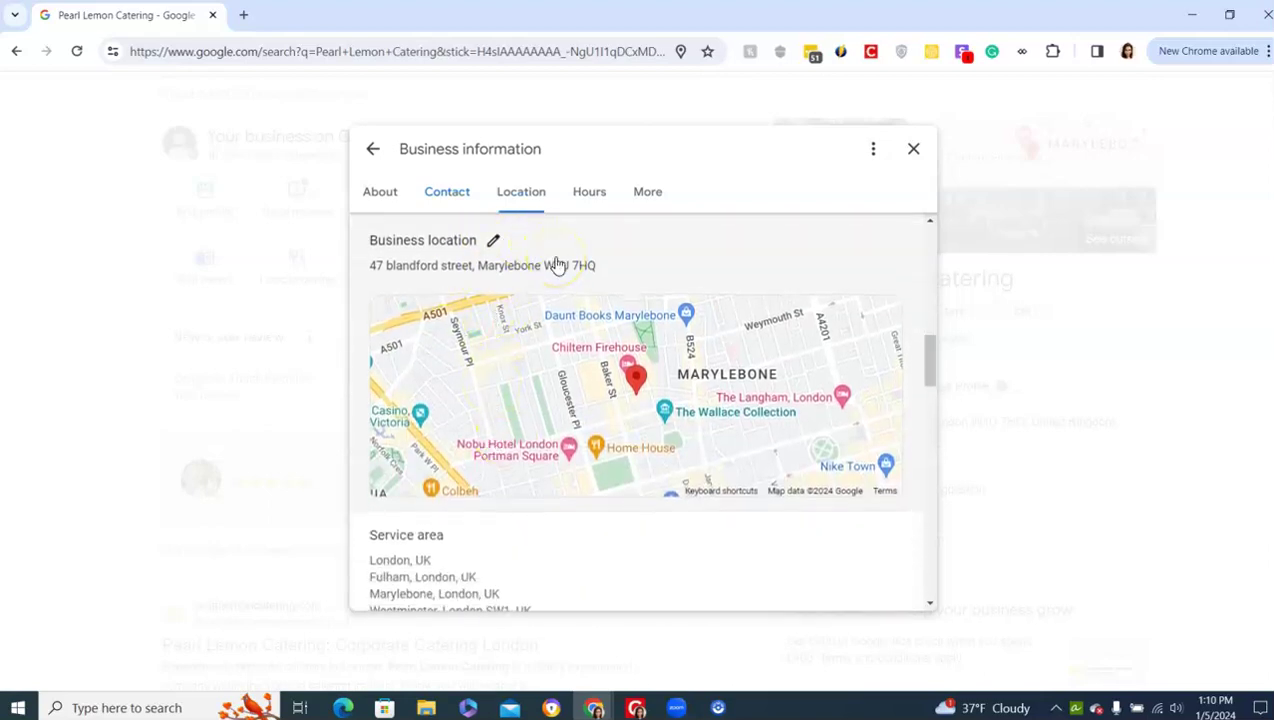
scroll(557, 265, "down", 3)
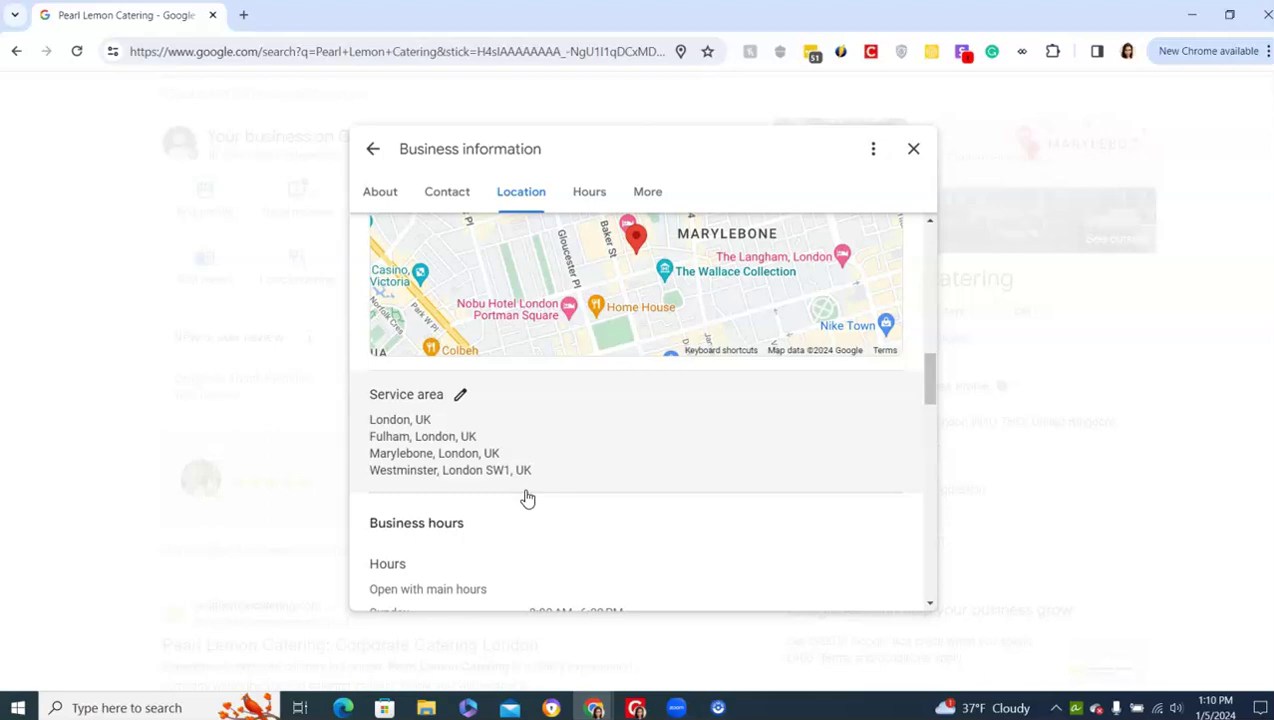
scroll(527, 498, "down", 3)
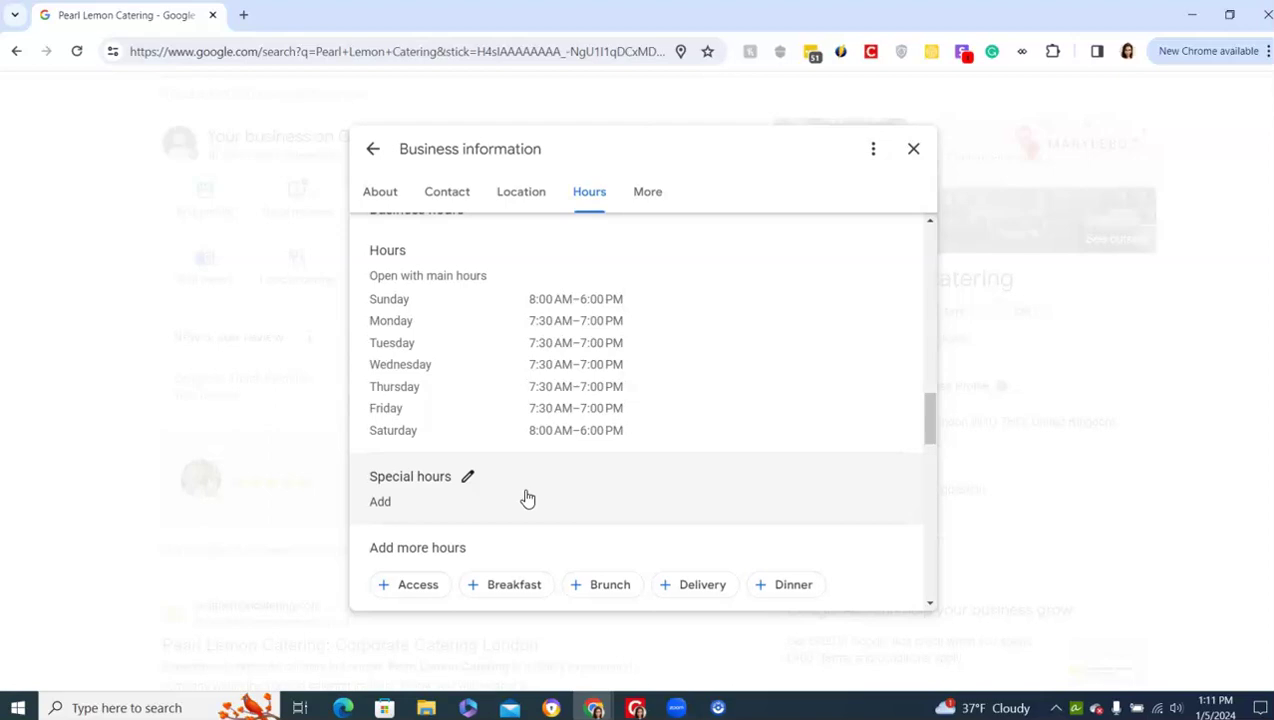
Set the From the business attribute women-owned to No and save it.
scroll(528, 498, "down", 3)
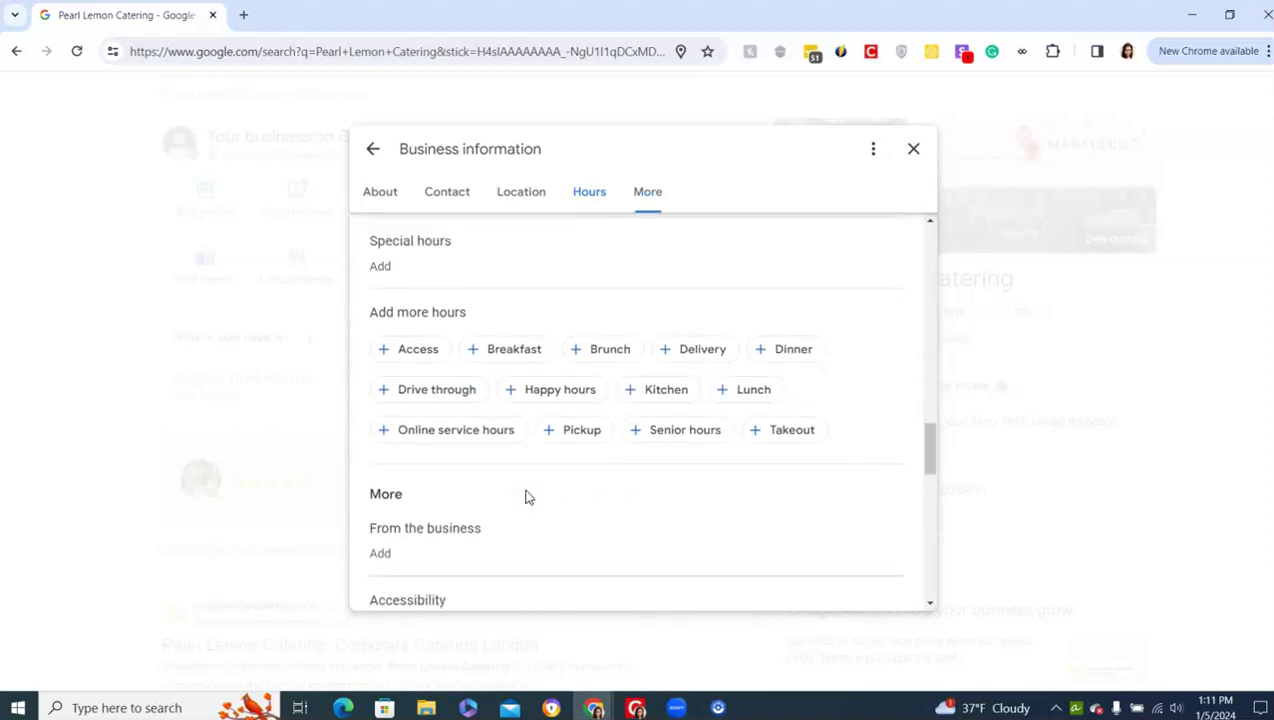
scroll(528, 498, "down", 2)
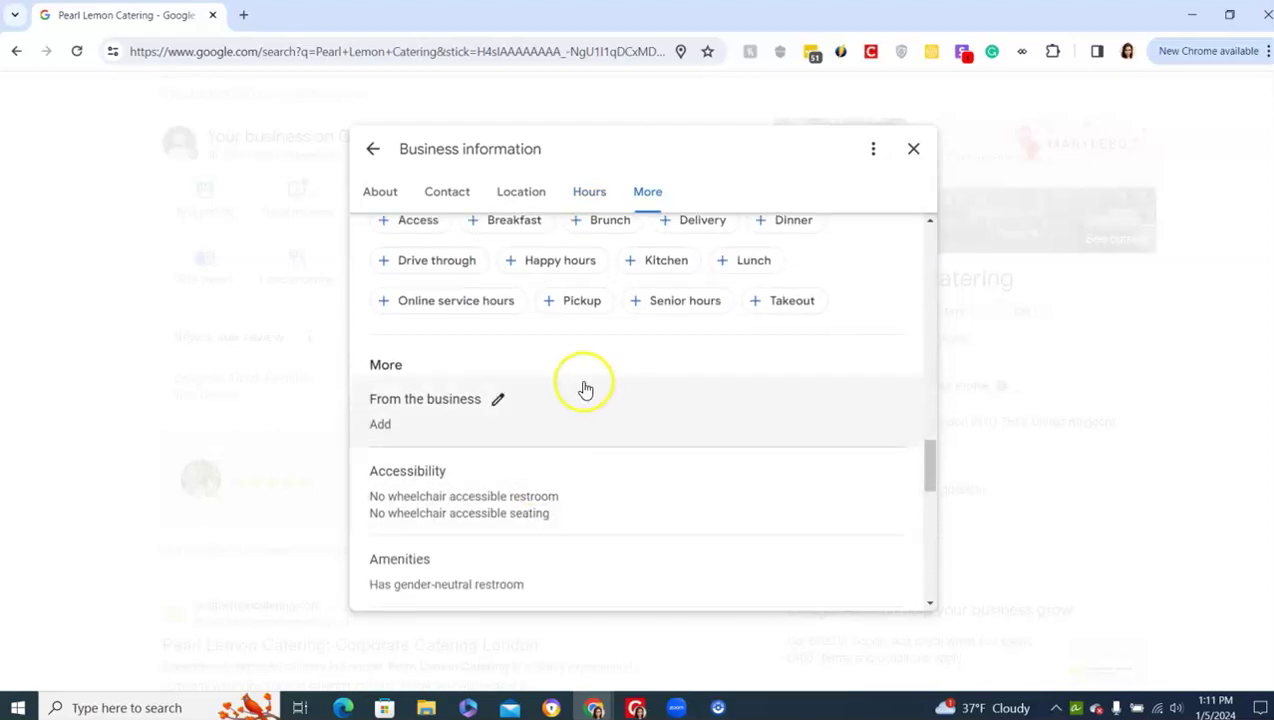
scroll(583, 387, "down", 2)
scroll(585, 390, "up", 1)
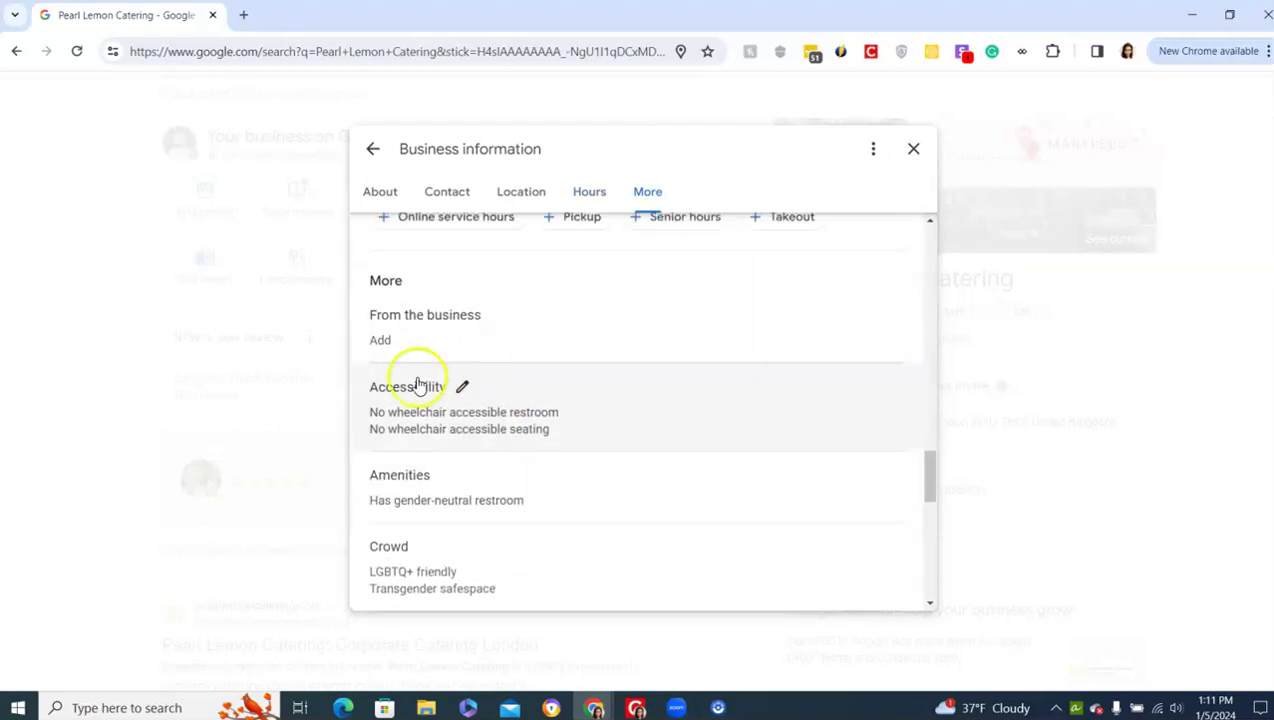
left_click(500, 314)
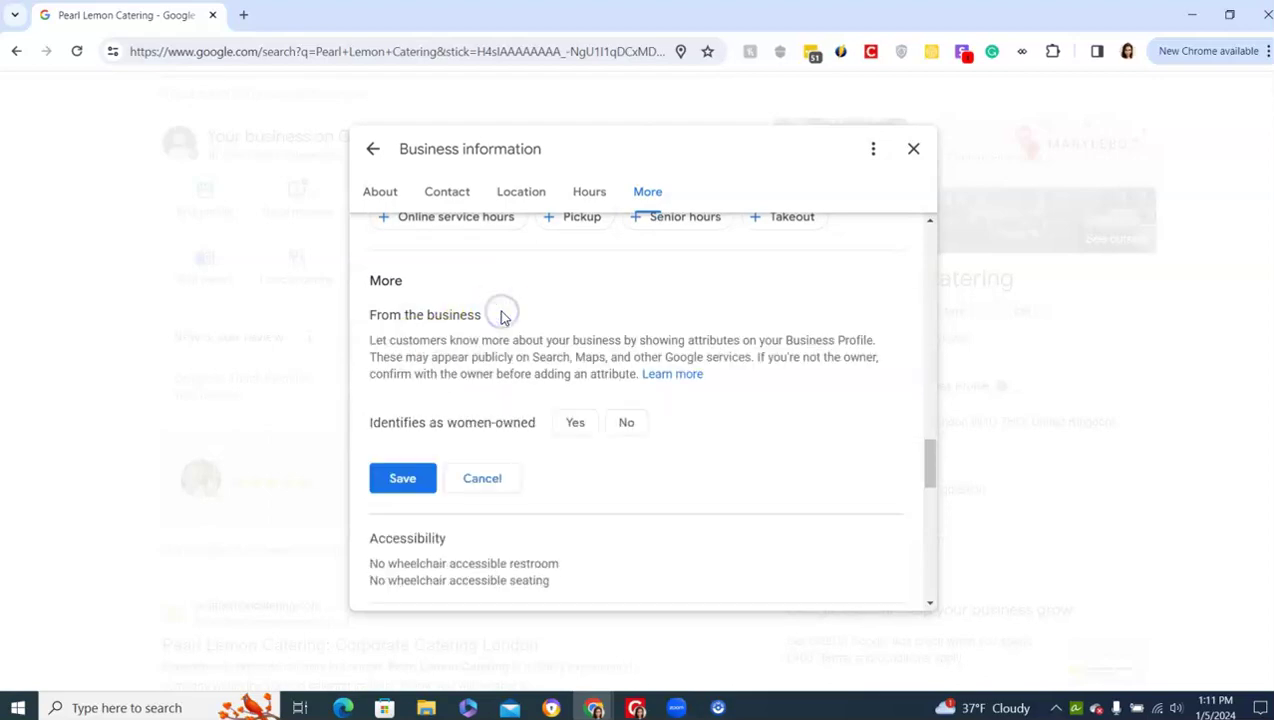
left_click(627, 421)
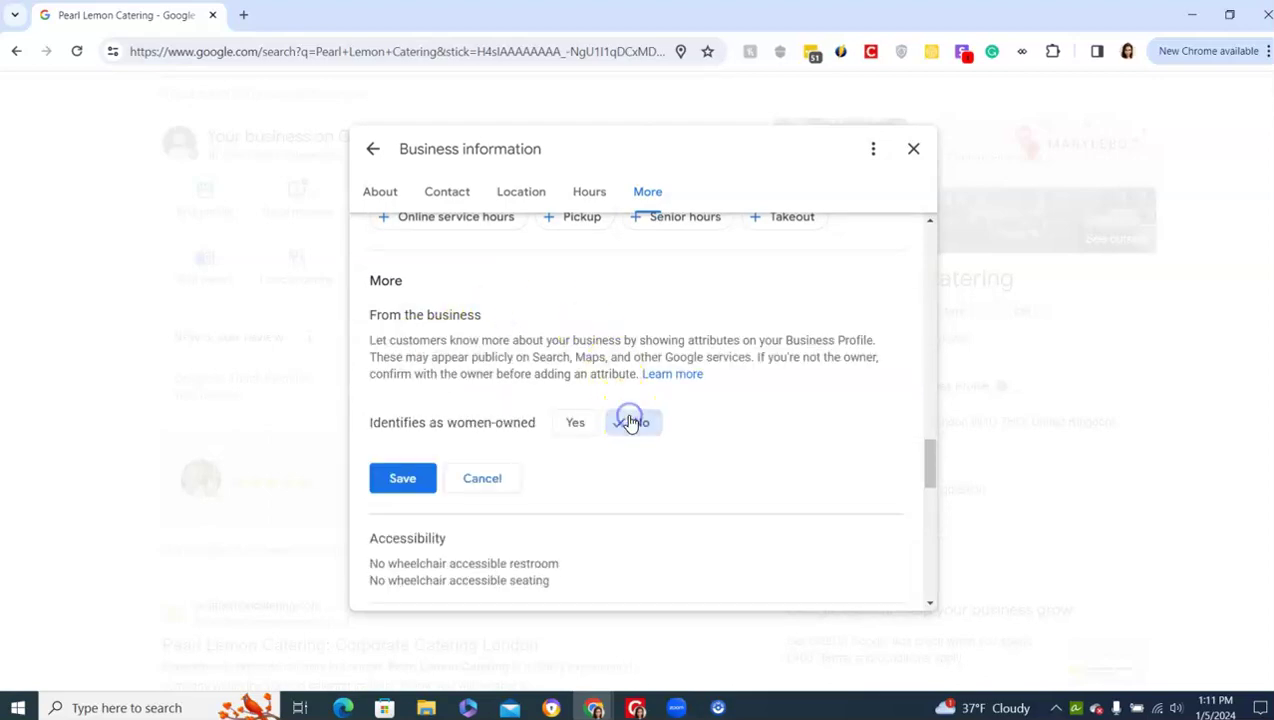
left_click(406, 489)
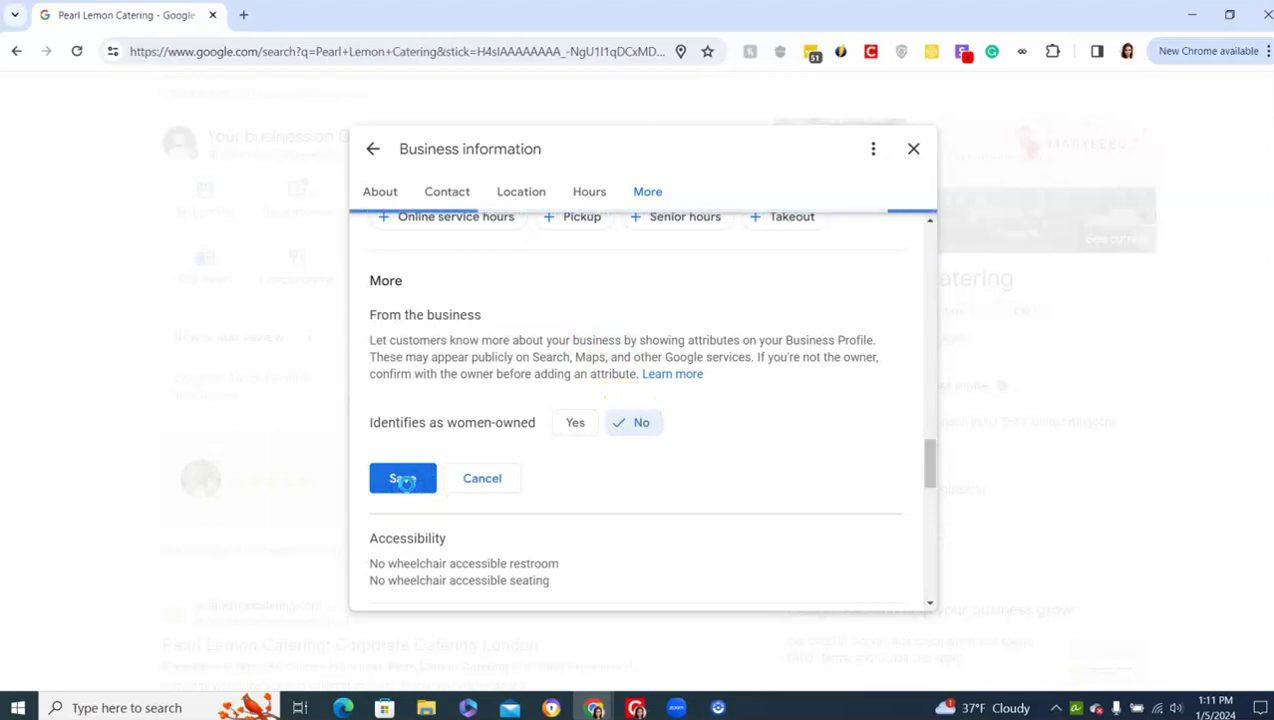
Look through the remaining business attributes in the editor.
scroll(460, 440, "down", 1)
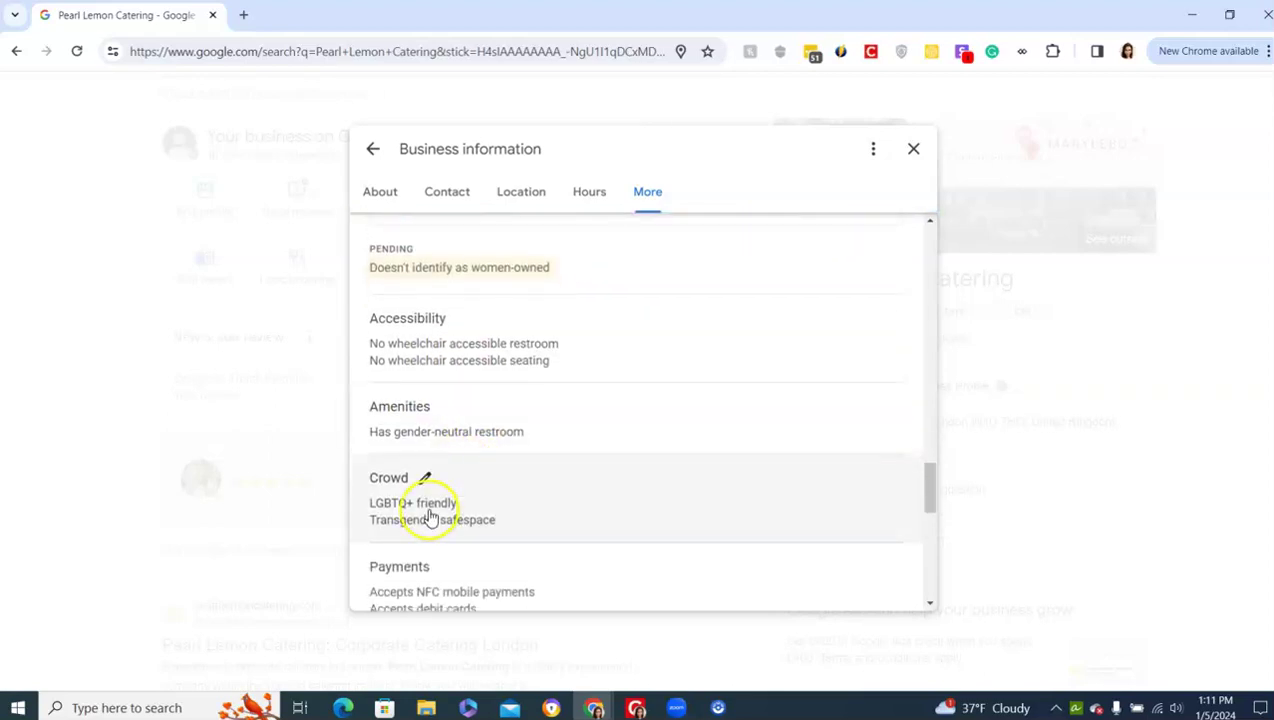
scroll(475, 388, "down", 1)
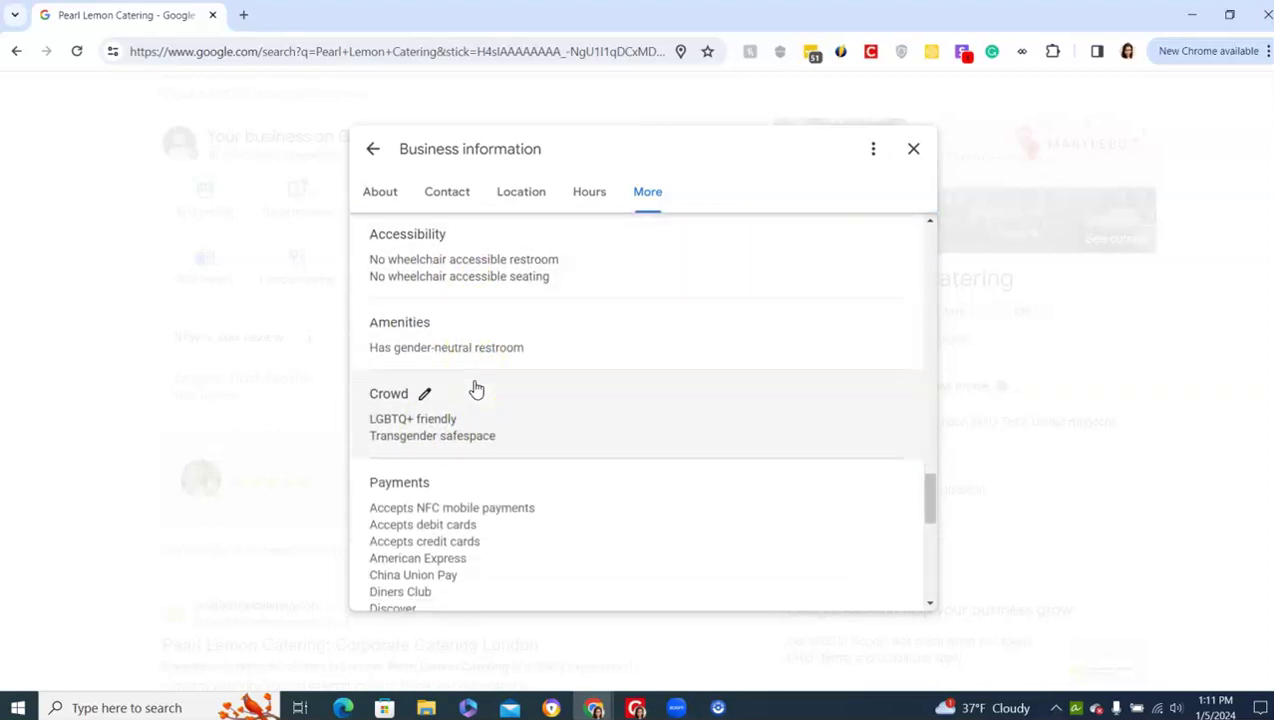
scroll(476, 388, "down", 1)
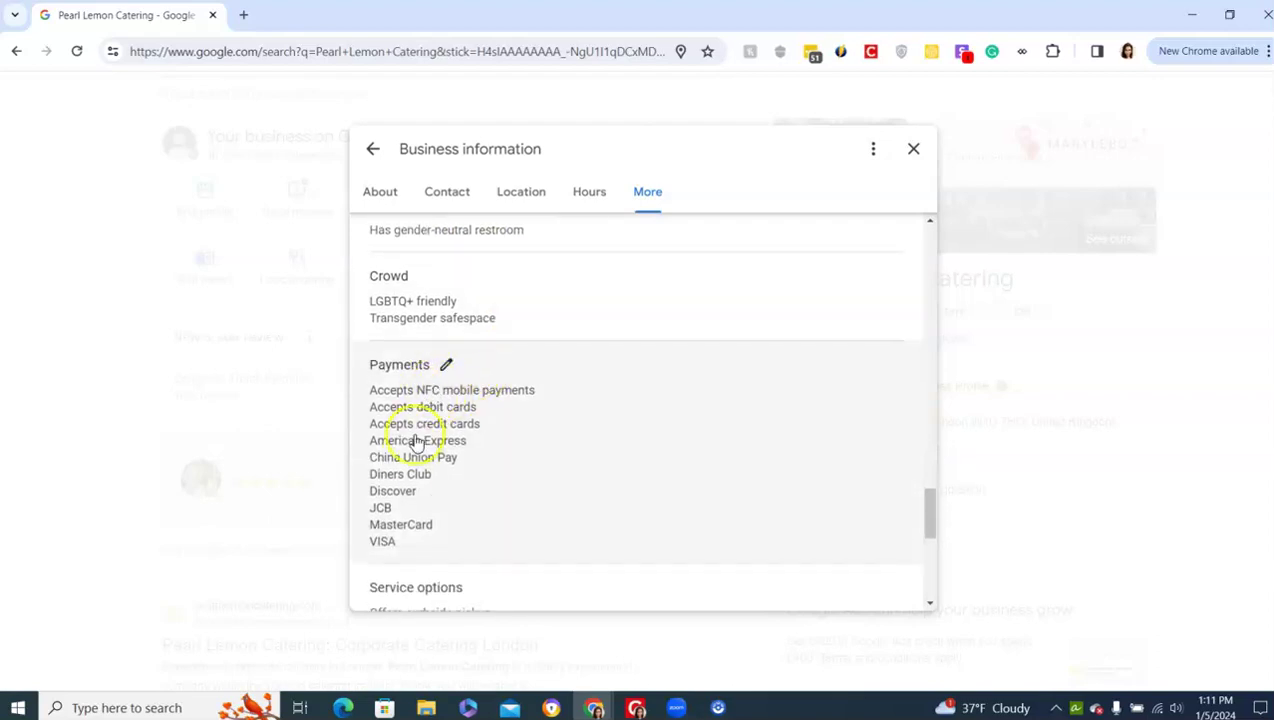
scroll(515, 454, "down", 2)
scroll(515, 455, "down", 2)
scroll(516, 456, "up", 2)
scroll(516, 456, "down", 3)
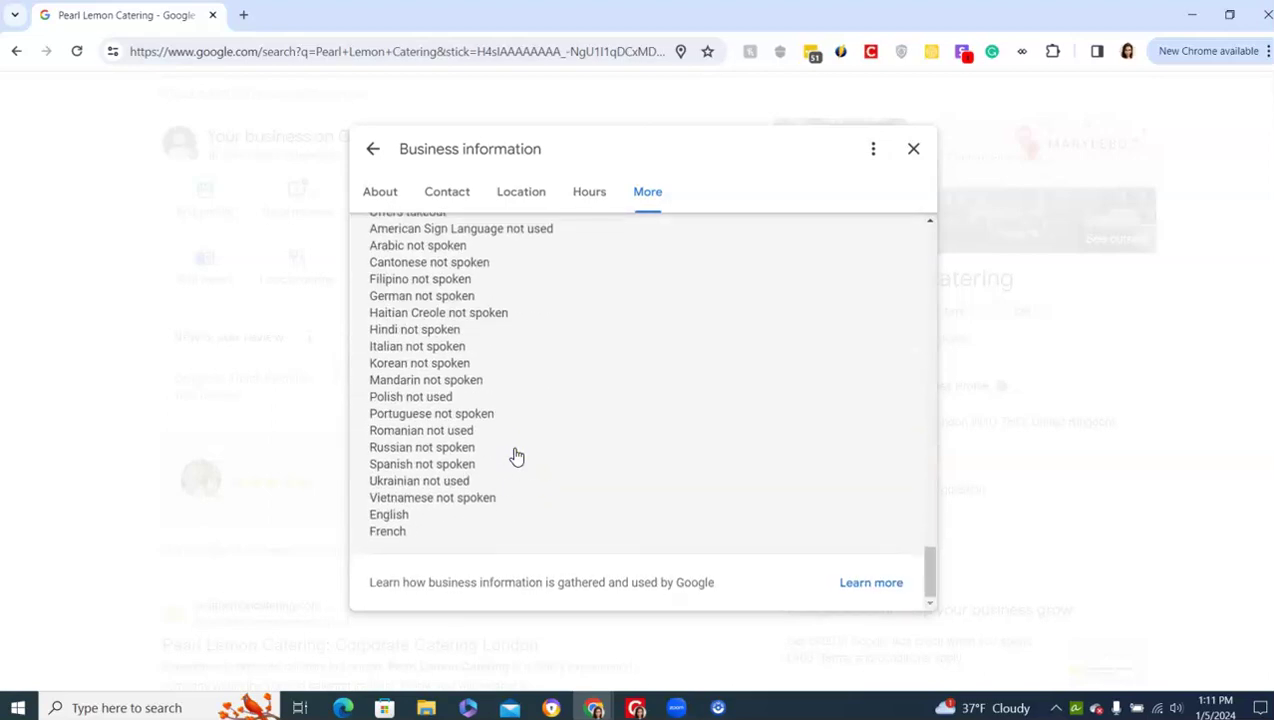
scroll(516, 456, "up", 10)
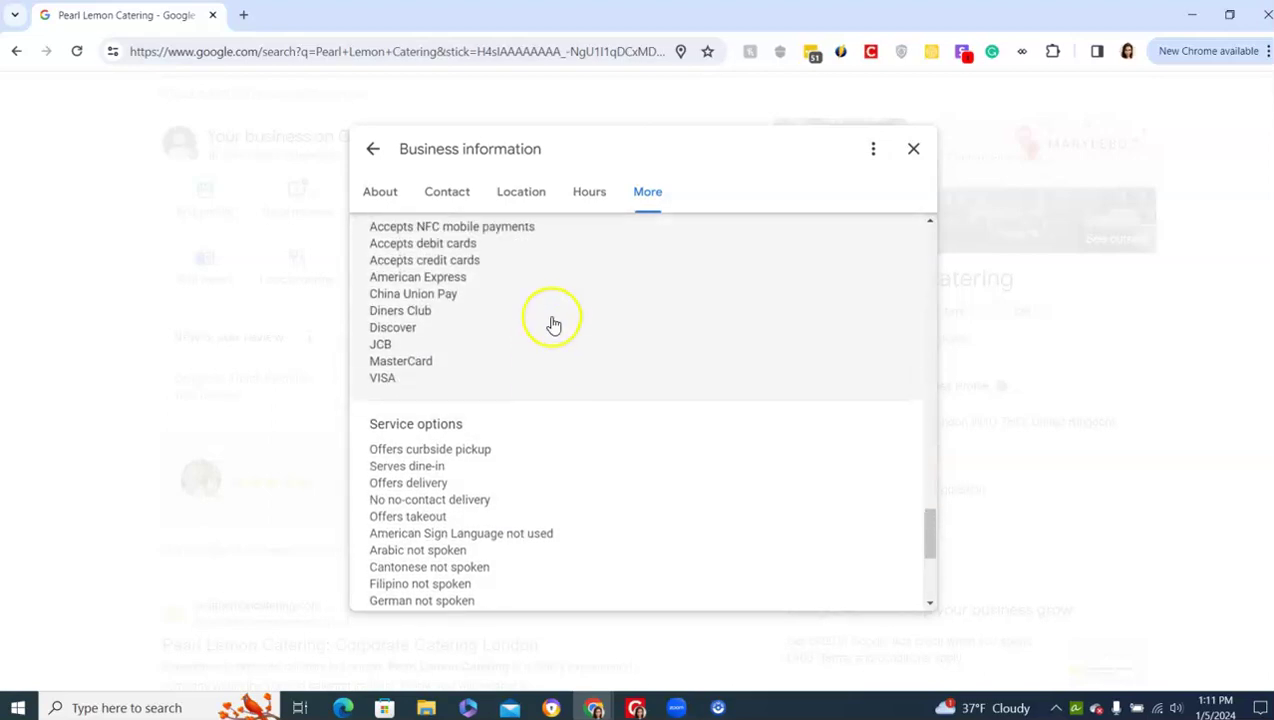
scroll(549, 322, "up", 4)
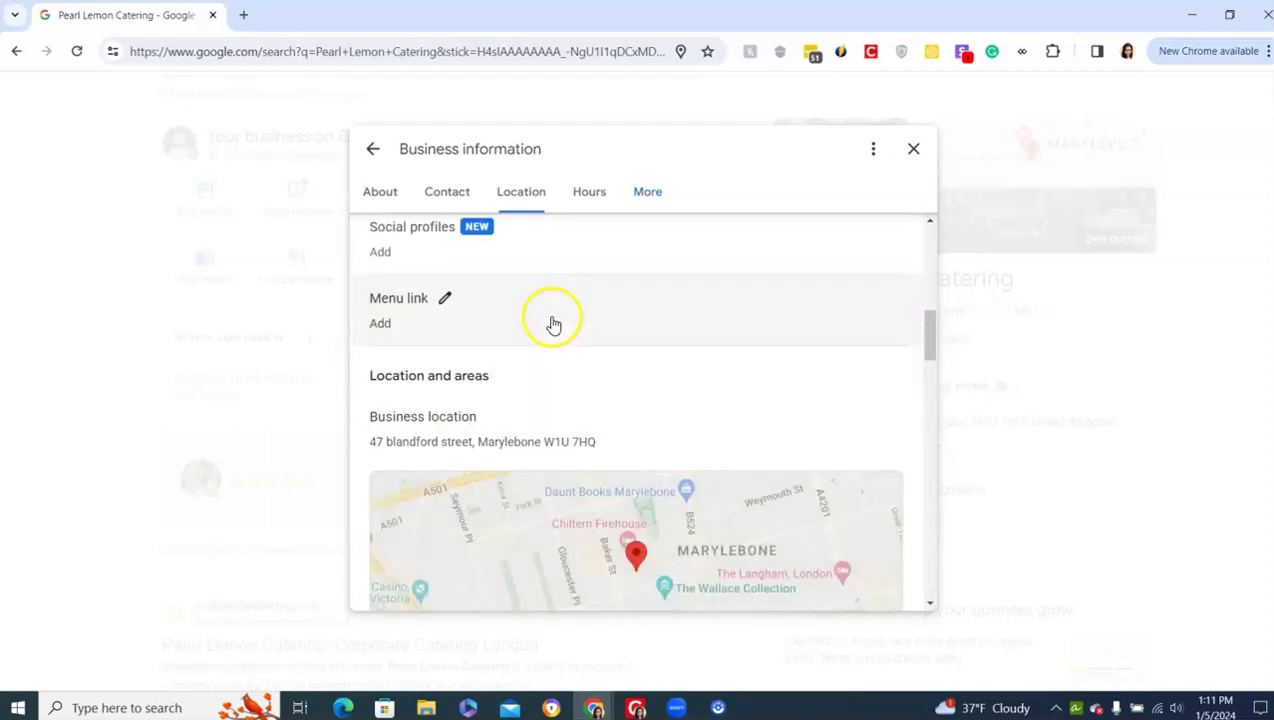
Close the business information editor and dismiss the Add photo options without adding anything.
left_click(913, 149)
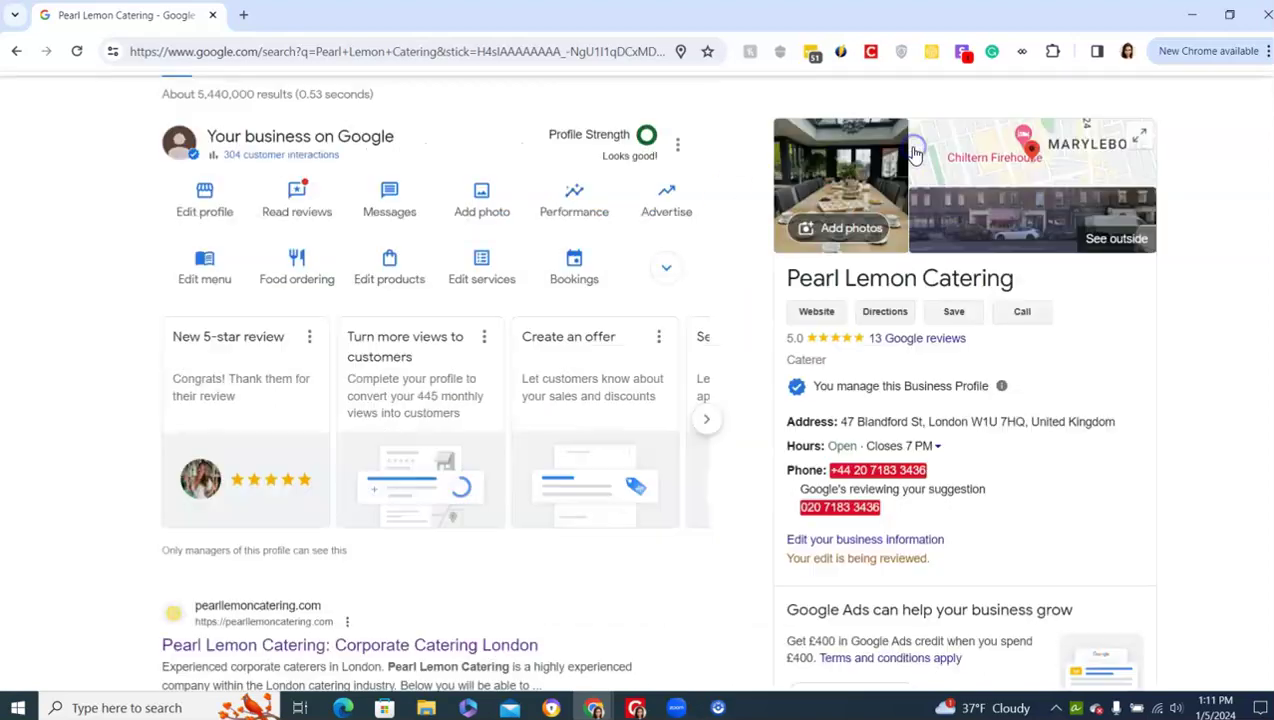
left_click(489, 200)
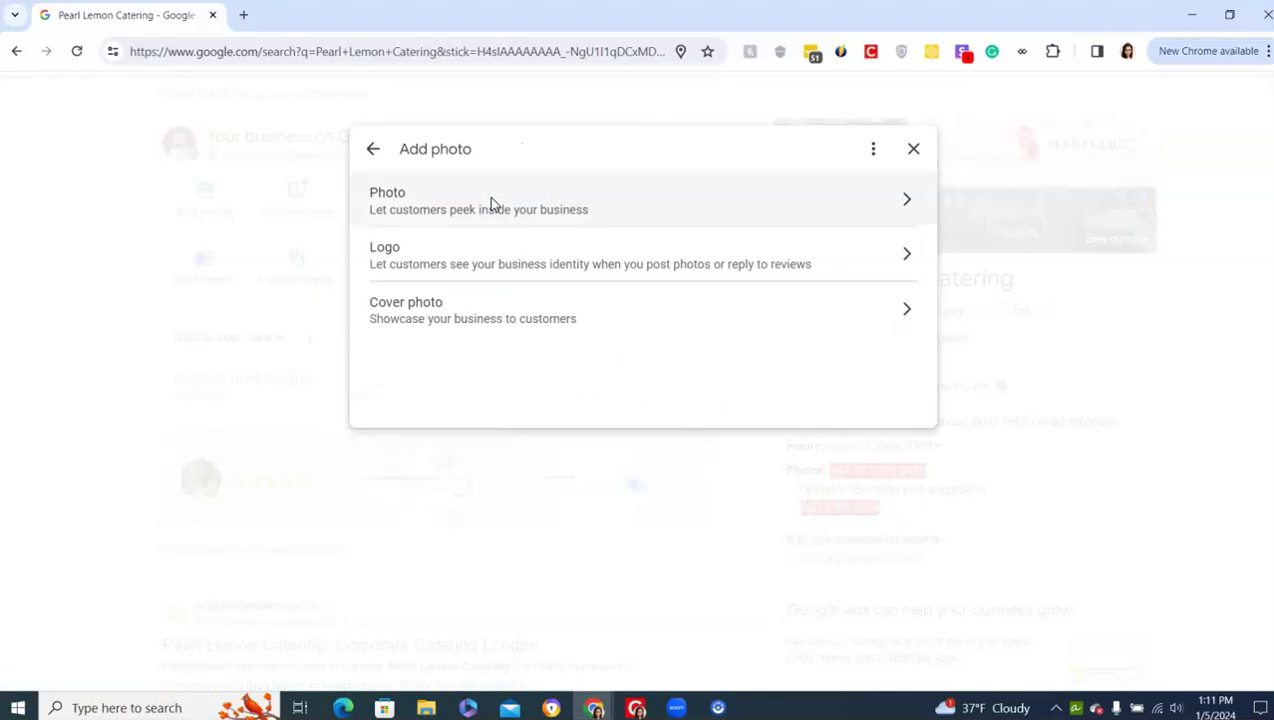
left_click(913, 149)
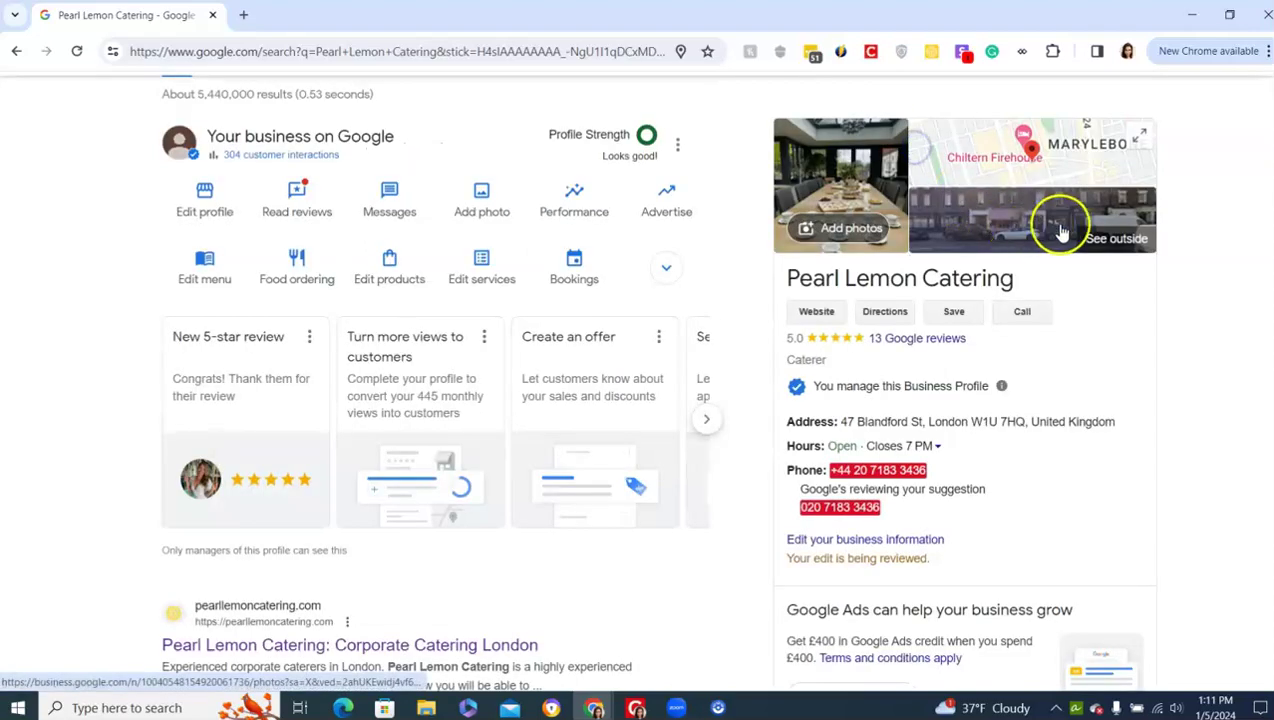
Browse the business photo gallery from the sushi platter down to the street-view image.
left_click(858, 185)
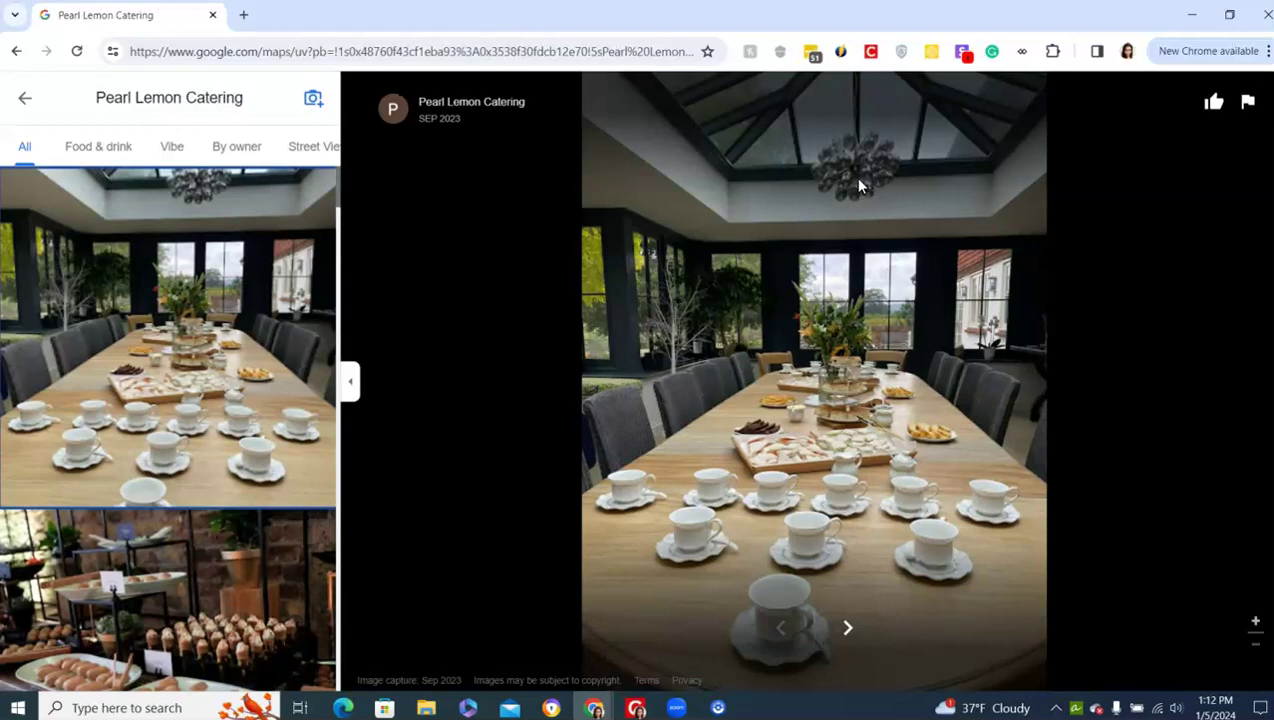
scroll(280, 258, "down", 1)
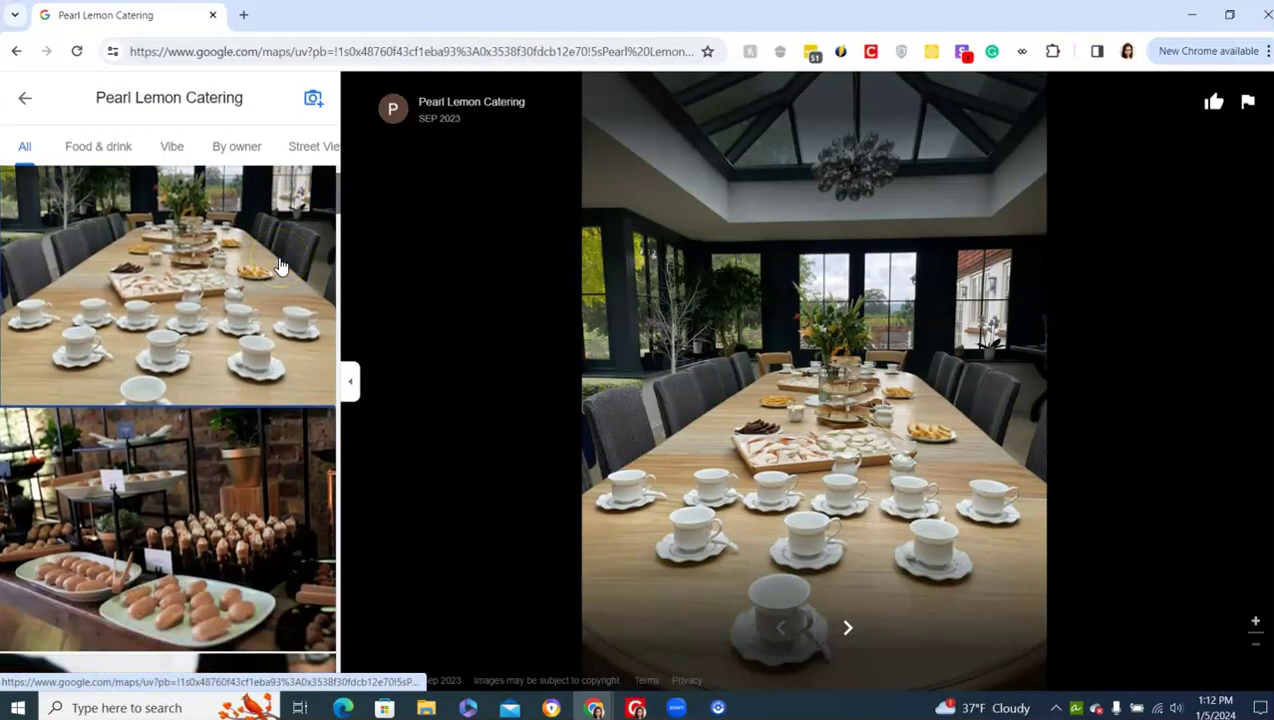
scroll(270, 300, "down", 4)
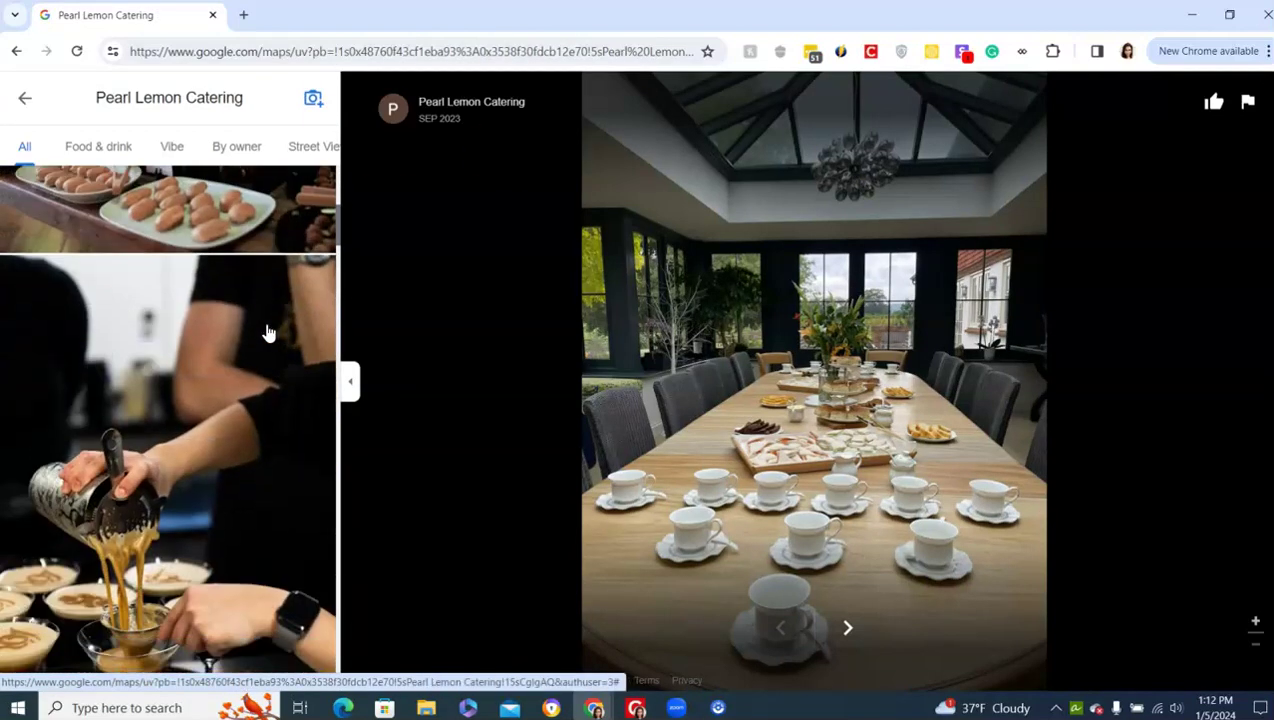
scroll(268, 332, "down", 4)
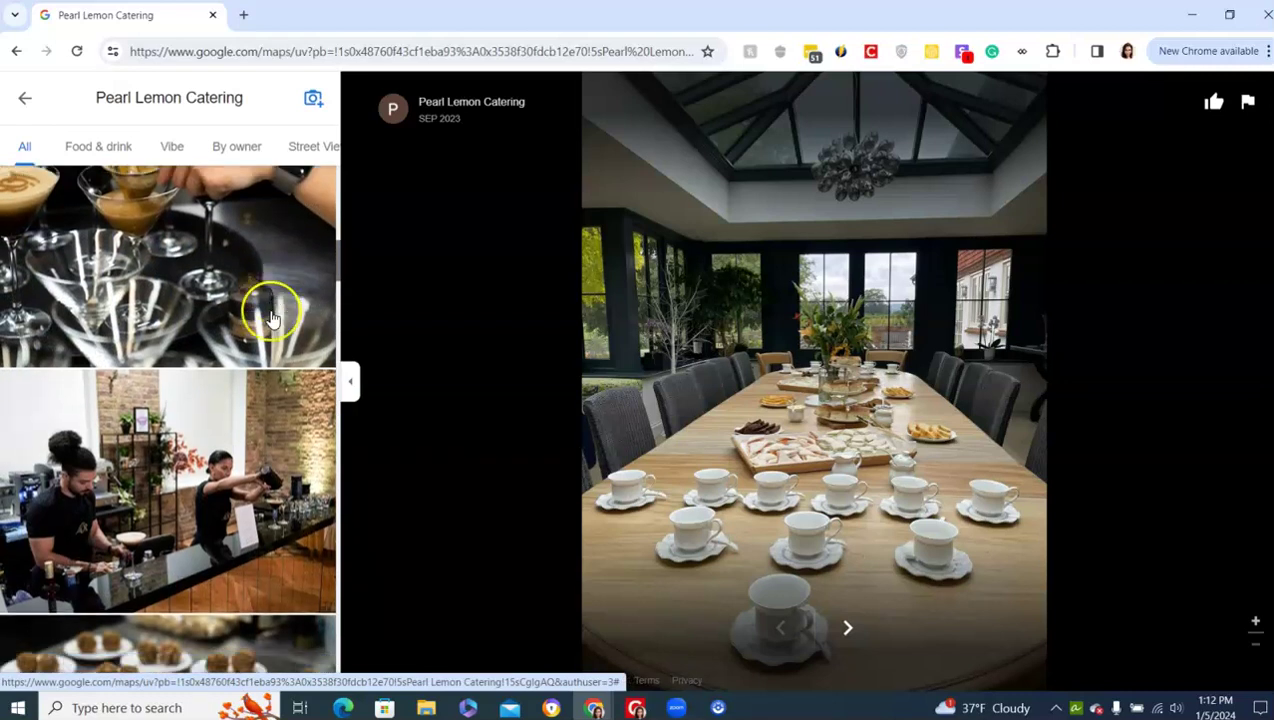
scroll(270, 316, "down", 5)
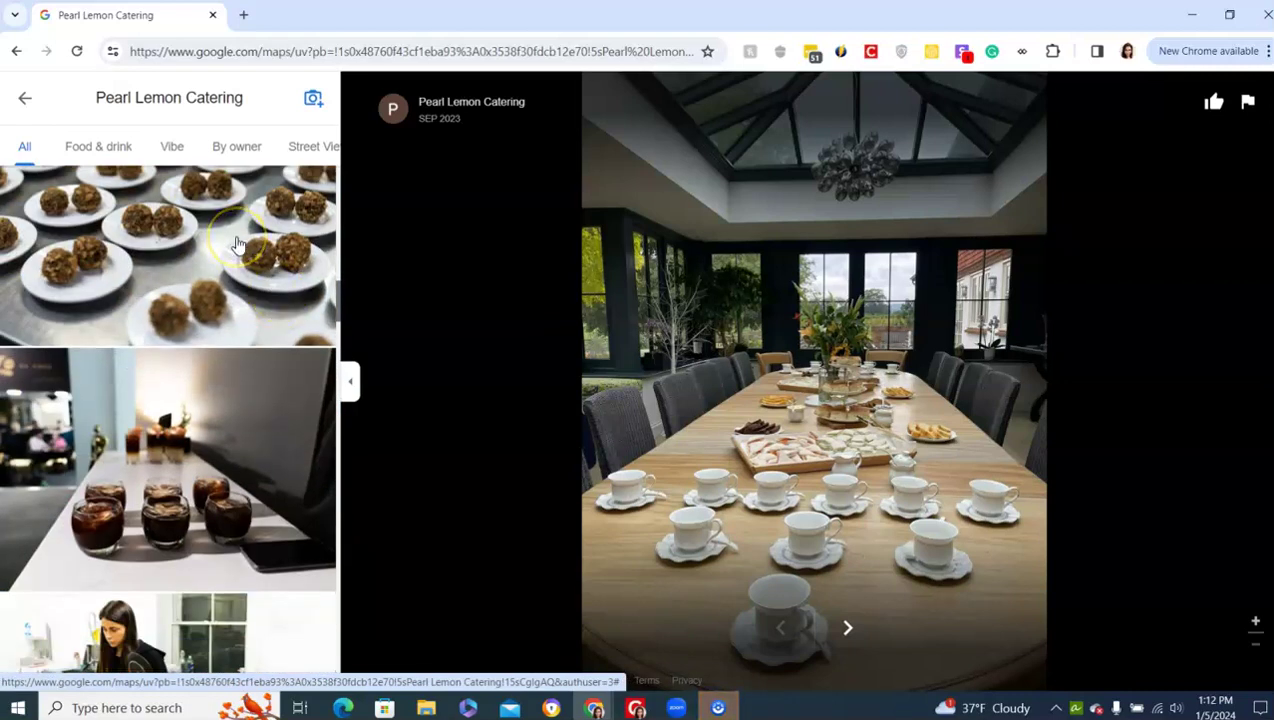
scroll(237, 245, "down", 3)
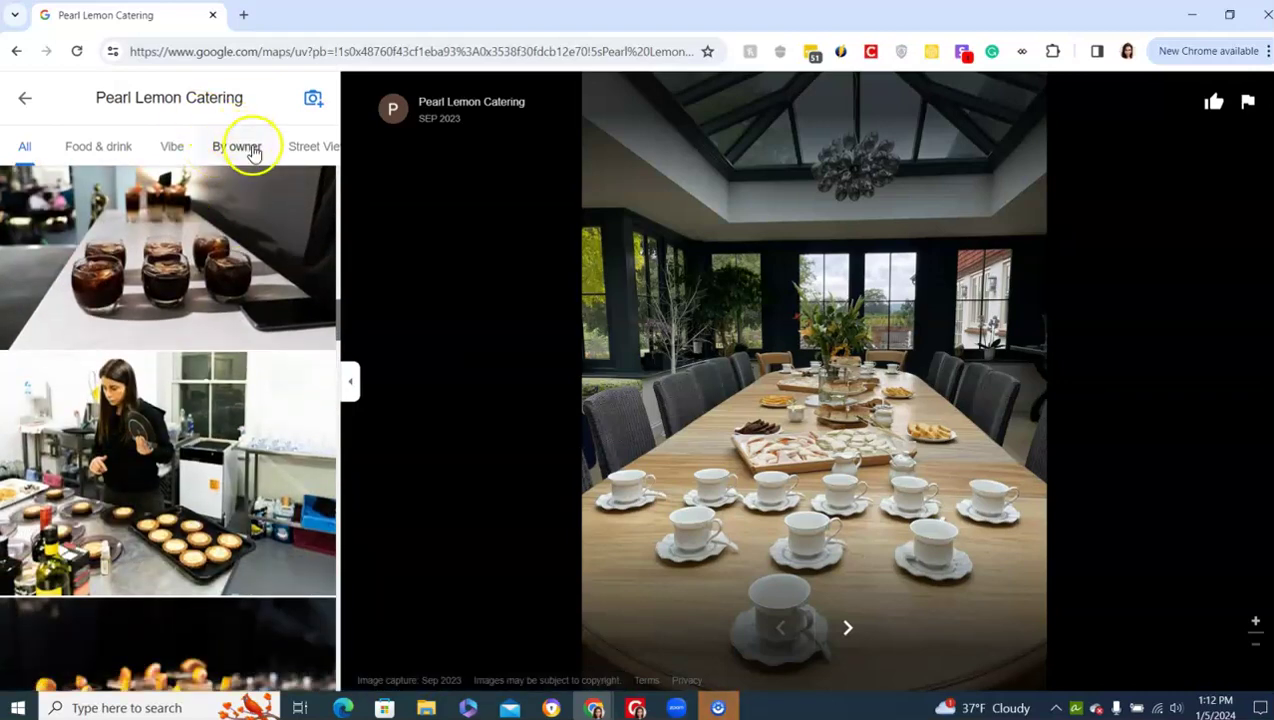
scroll(185, 270, "down", 3)
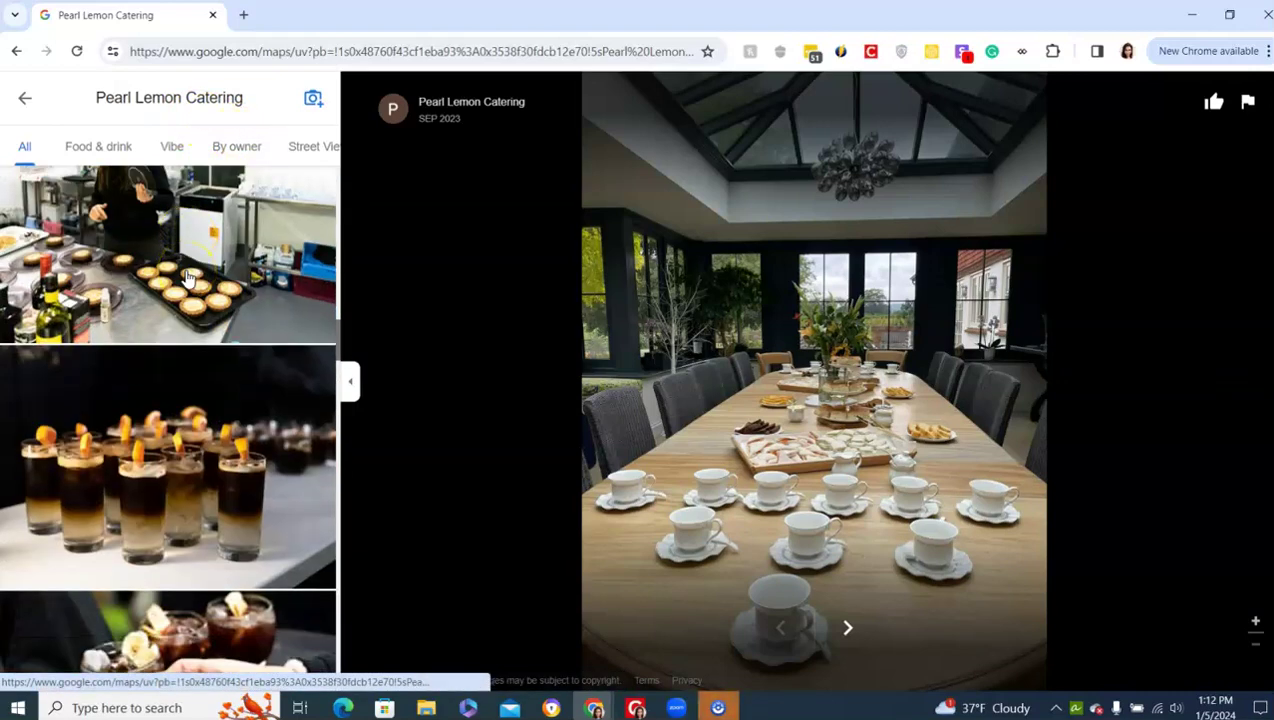
scroll(185, 278, "down", 6)
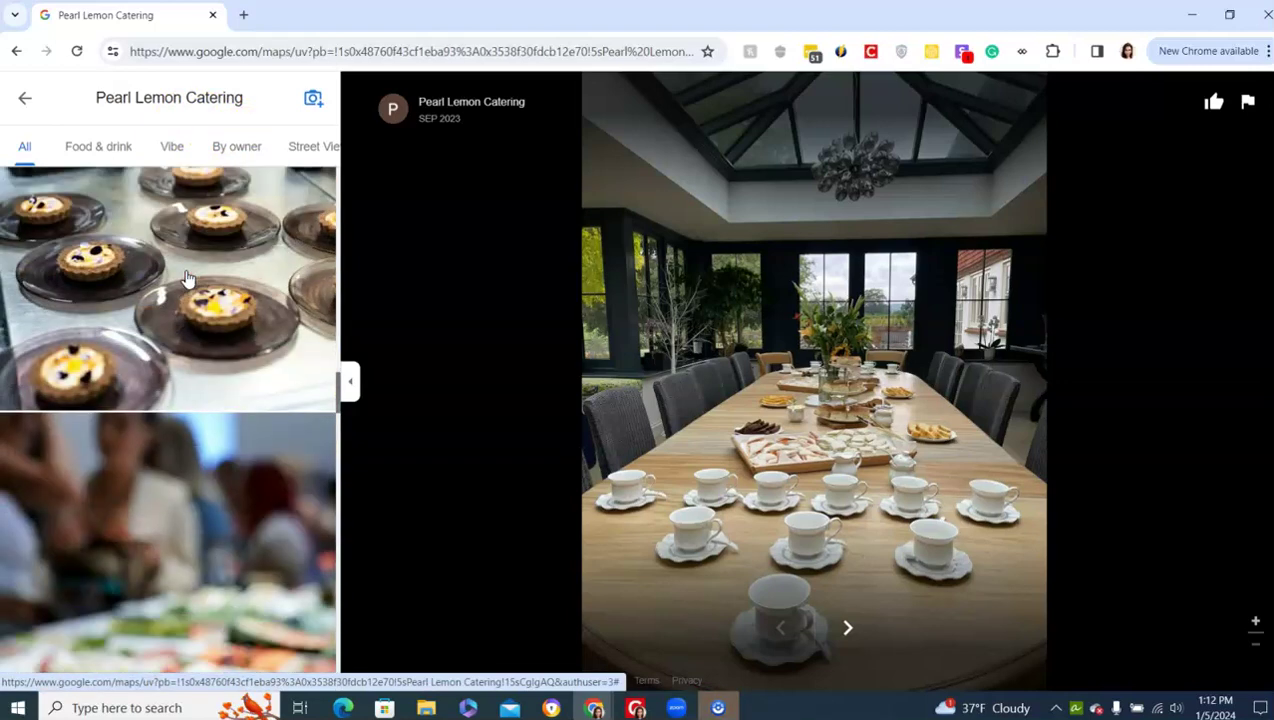
scroll(185, 278, "down", 8)
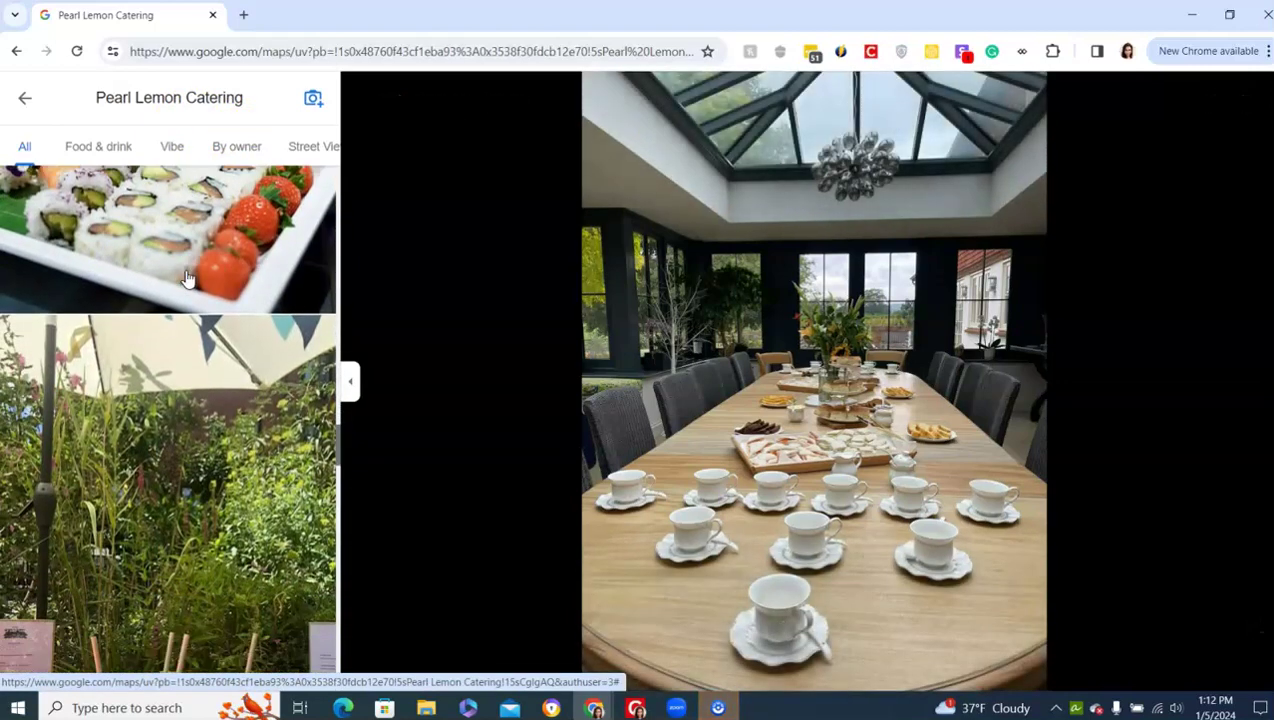
scroll(185, 278, "down", 3)
scroll(185, 278, "down", 5)
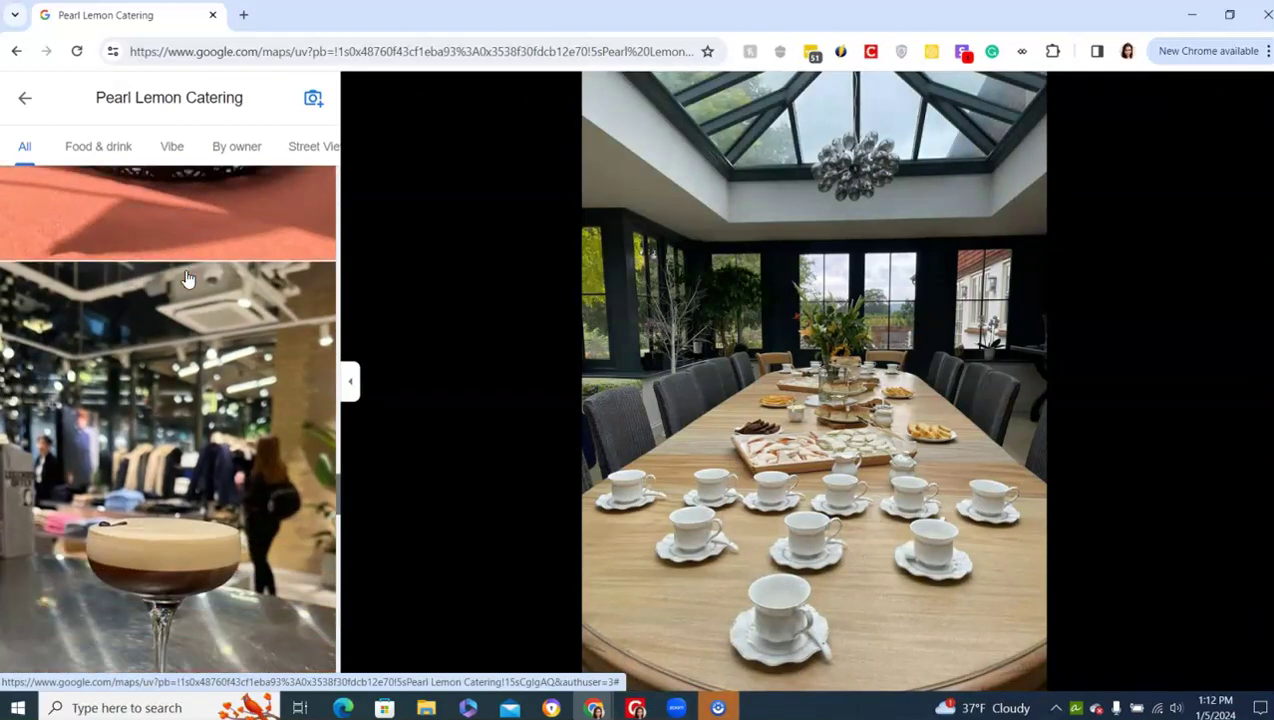
scroll(185, 278, "down", 6)
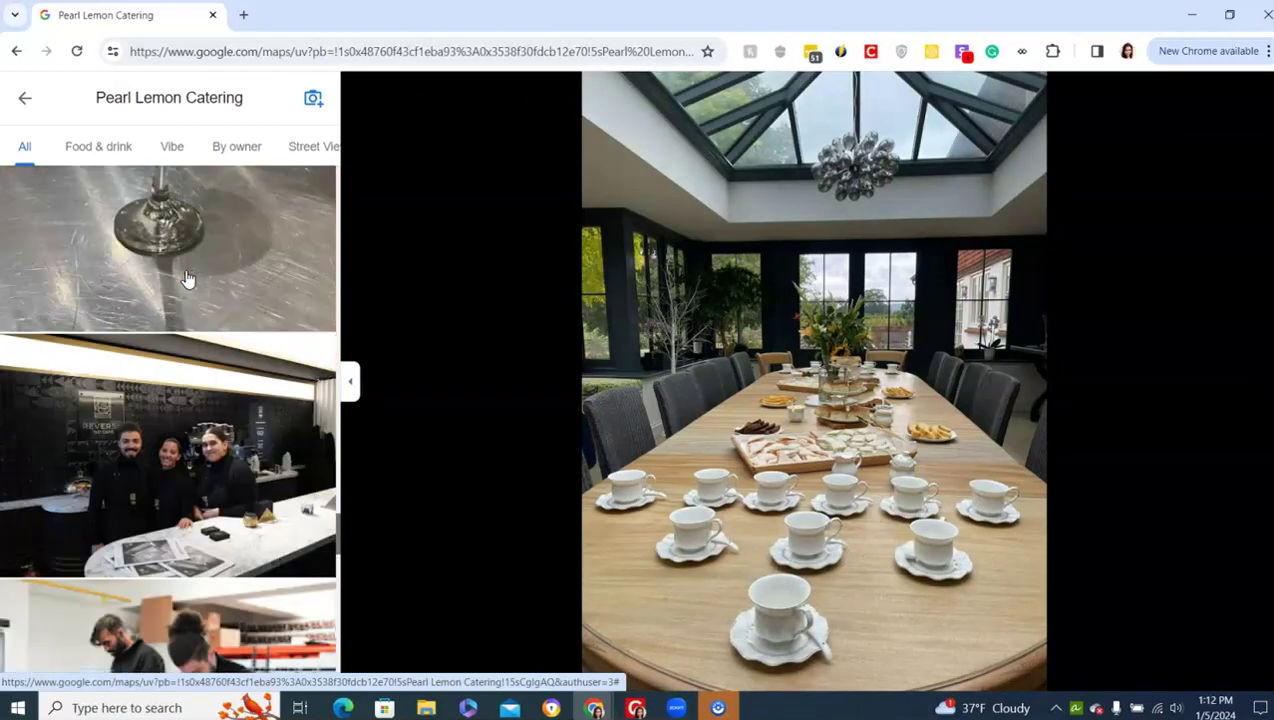
scroll(185, 278, "down", 3)
scroll(185, 278, "down", 4)
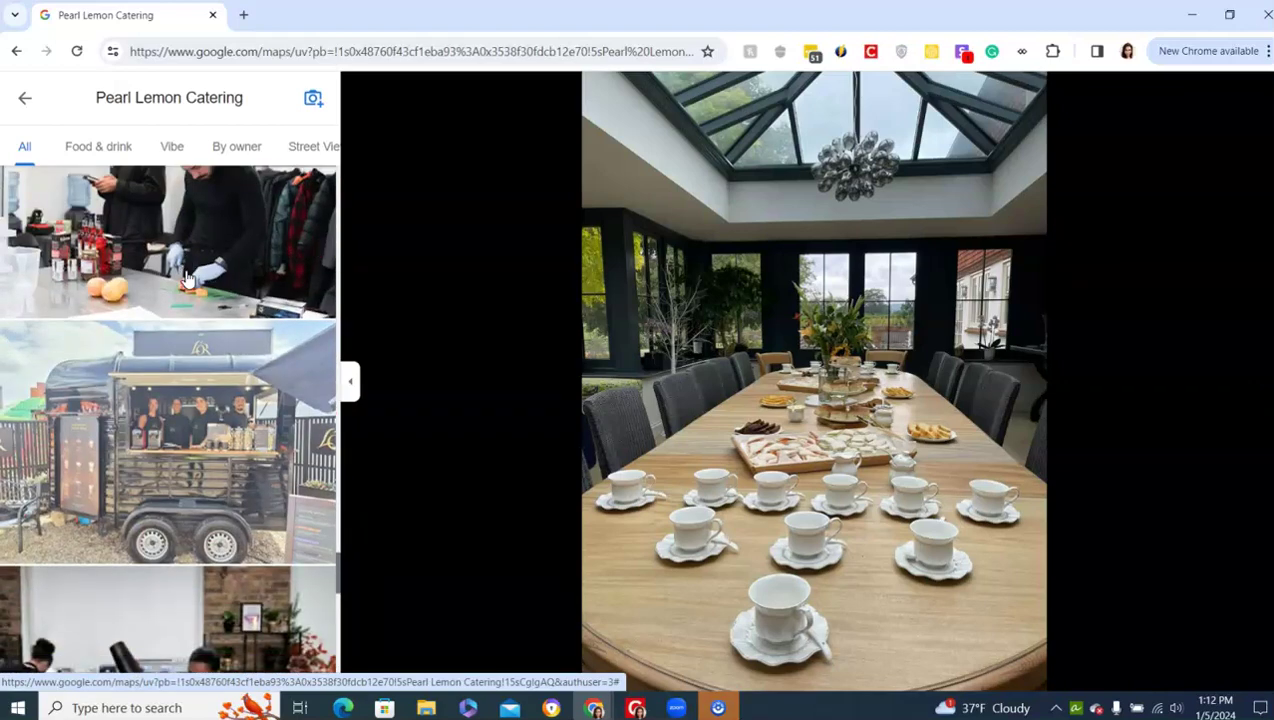
scroll(185, 278, "down", 5)
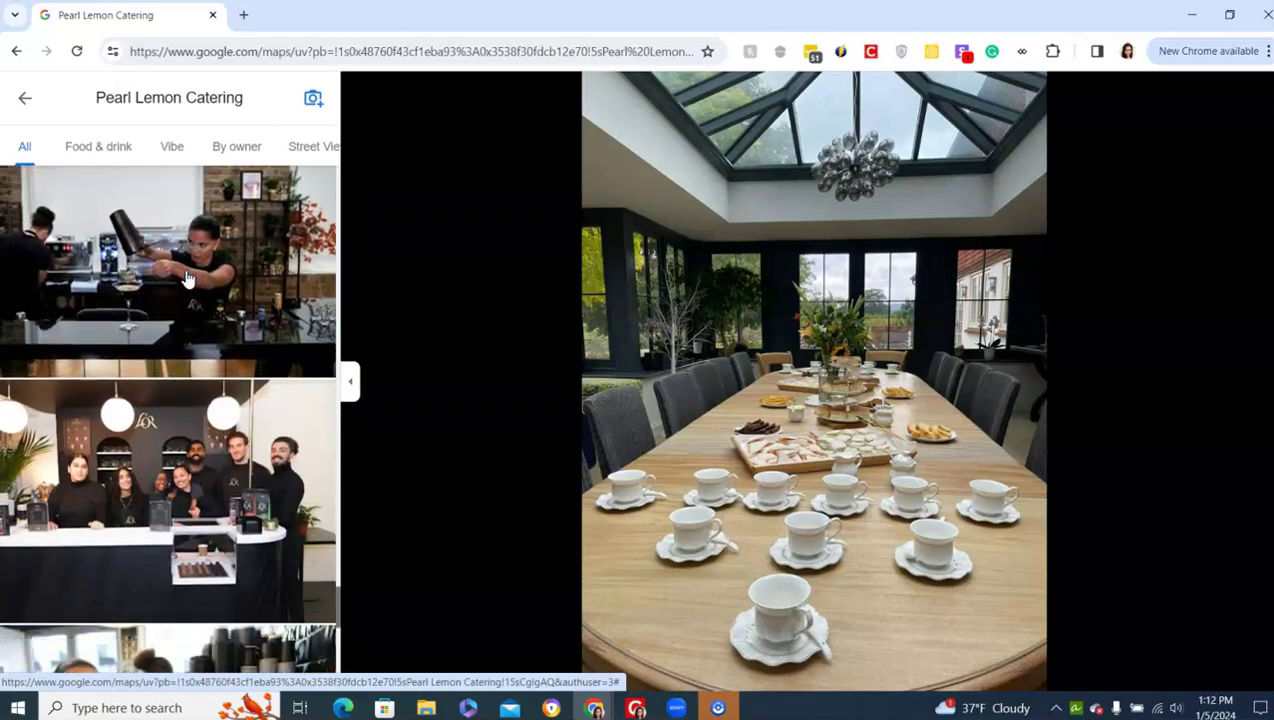
scroll(185, 278, "down", 3)
scroll(185, 278, "down", 2)
scroll(185, 278, "down", 2)
scroll(185, 278, "down", 6)
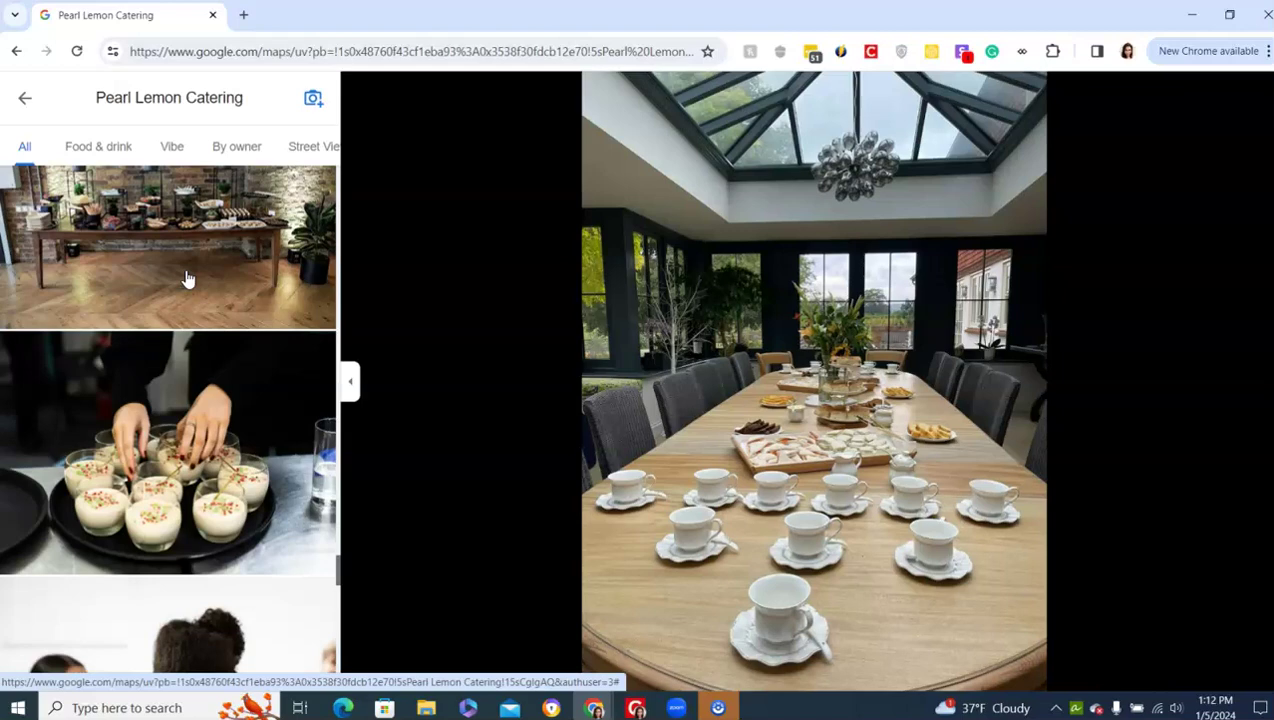
scroll(186, 278, "down", 4)
scroll(186, 278, "down", 10)
scroll(186, 278, "down", 4)
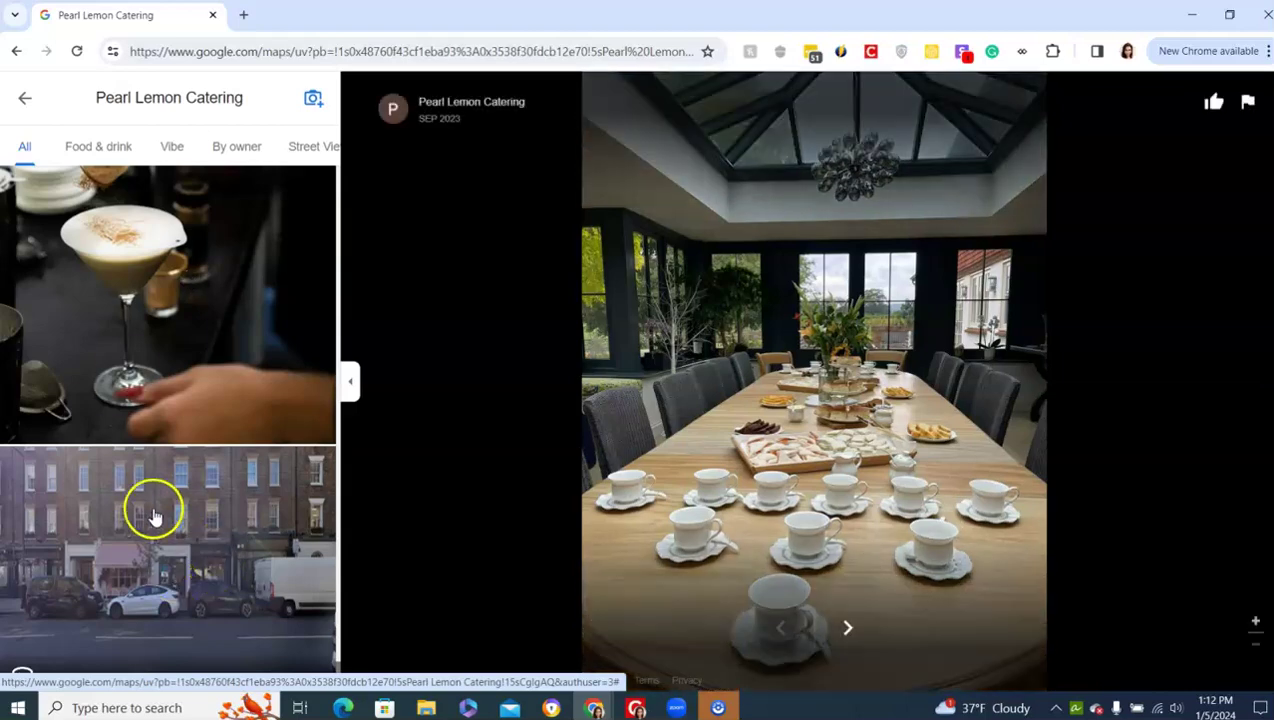
Return from the photos and confirm Accept orders on your profile is on under Food ordering.
left_click(22, 101)
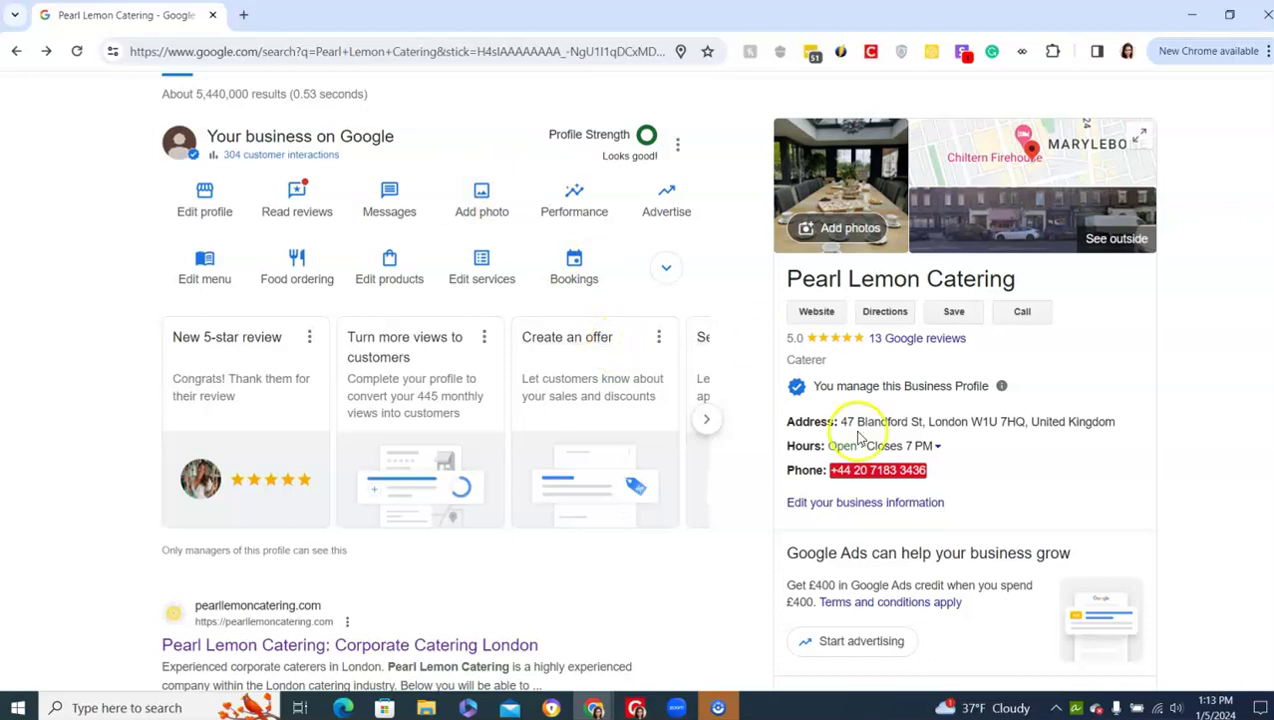
left_click(317, 271)
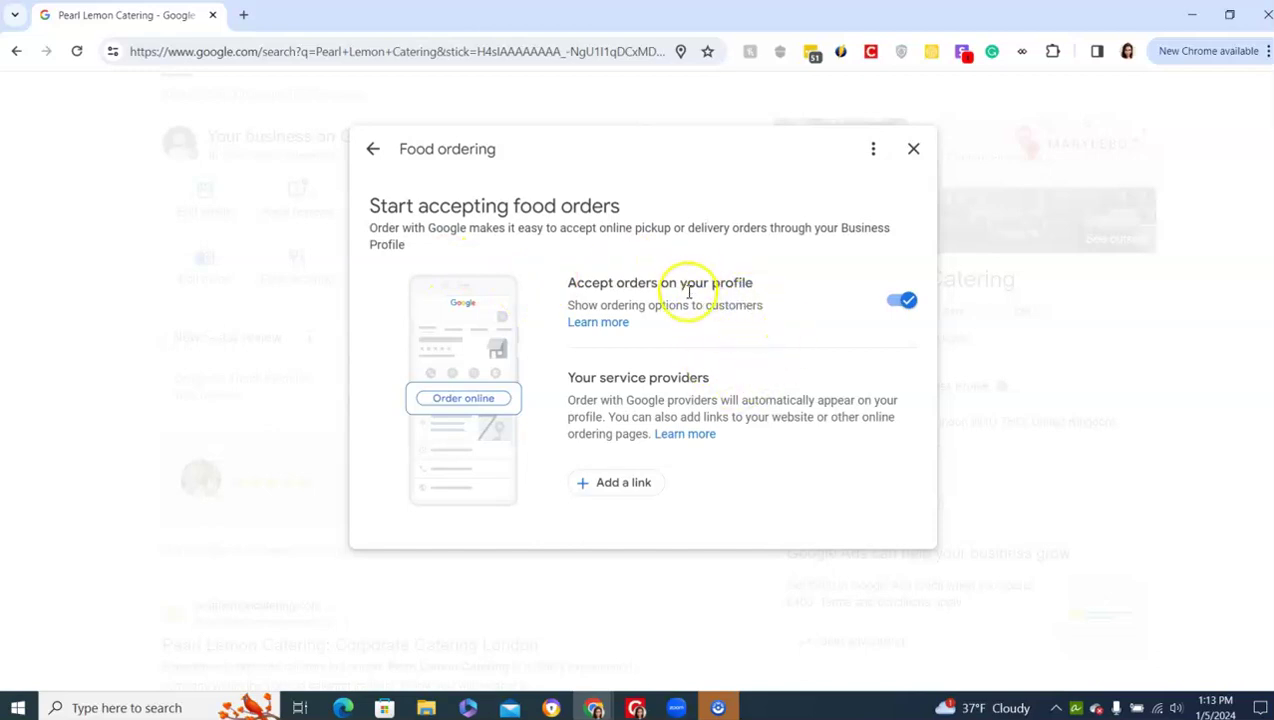
left_click(912, 149)
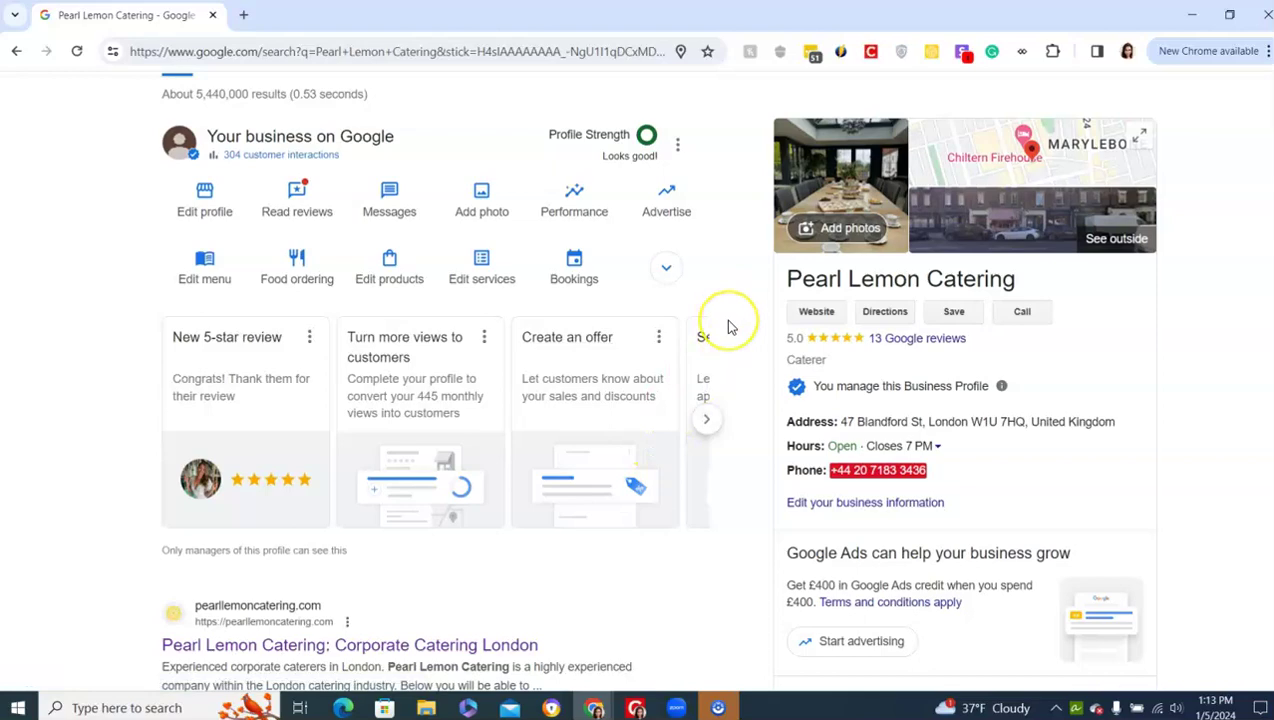
Scroll through the 5/5 web rating, customer reviews, 11 questions and answers, and popular times.
scroll(725, 321, "down", 1)
scroll(728, 325, "down", 10)
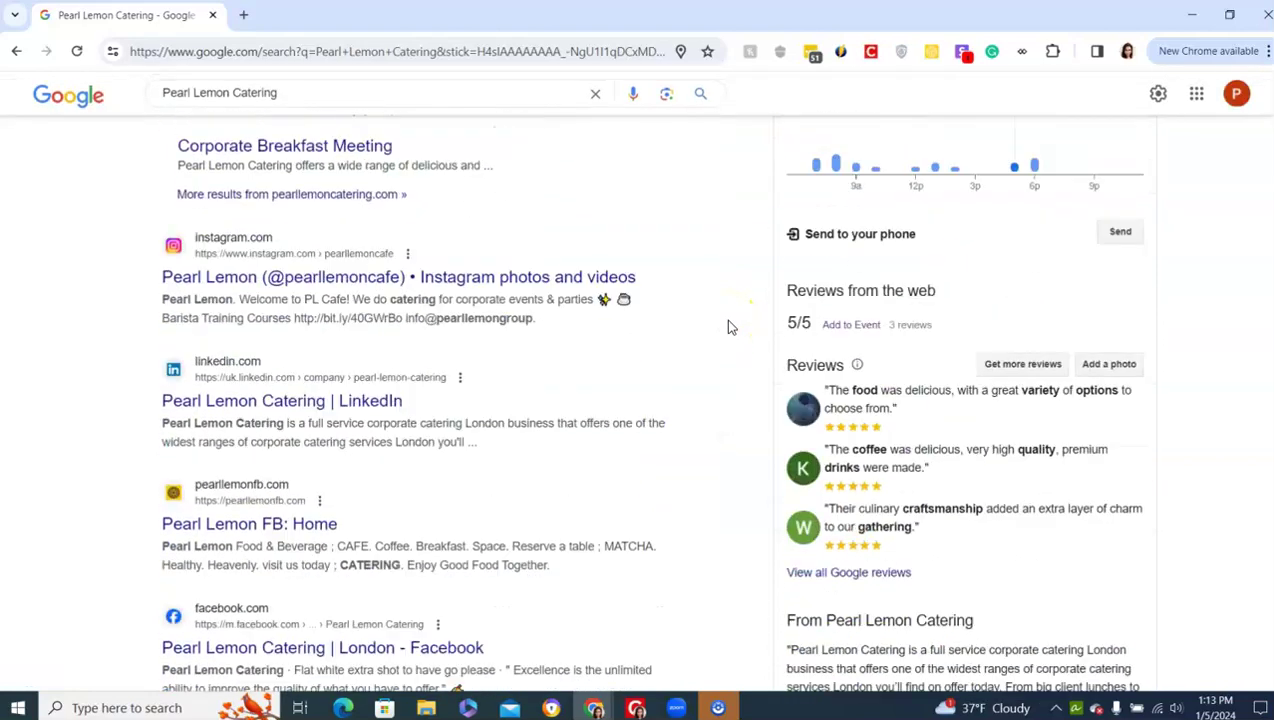
scroll(728, 326, "down", 2)
scroll(730, 318, "up", 2)
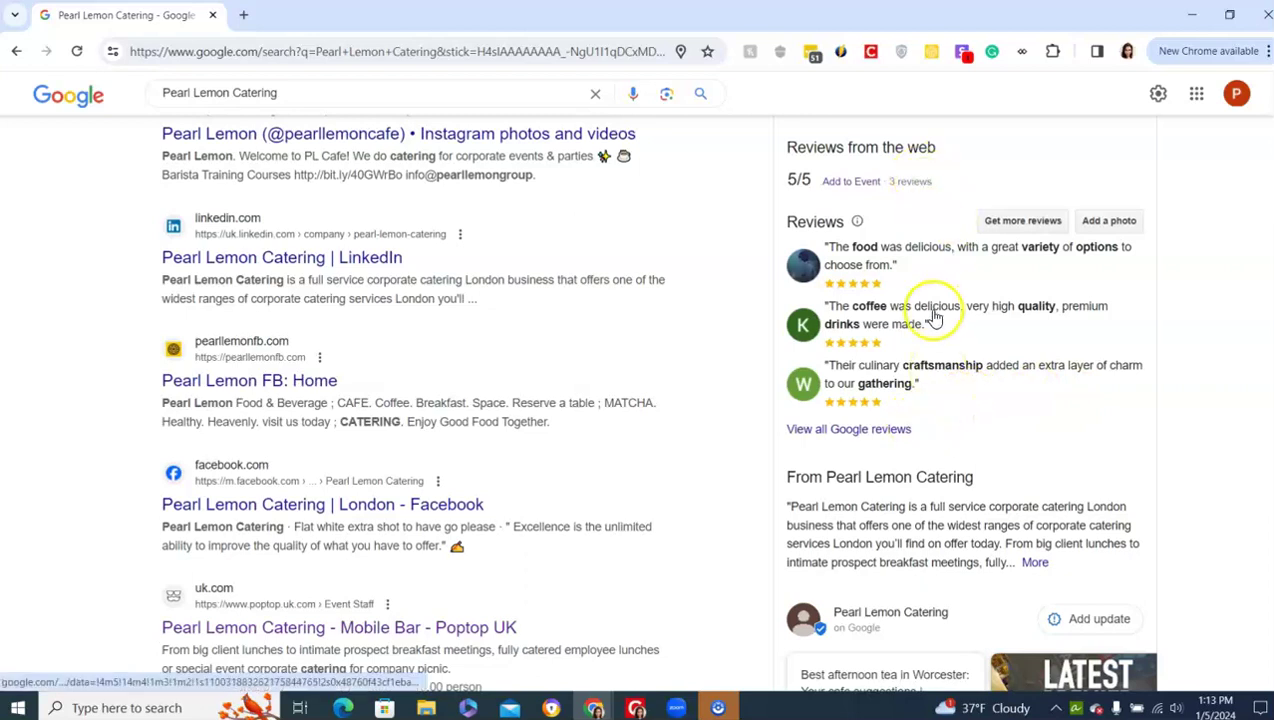
scroll(950, 345, "up", 2)
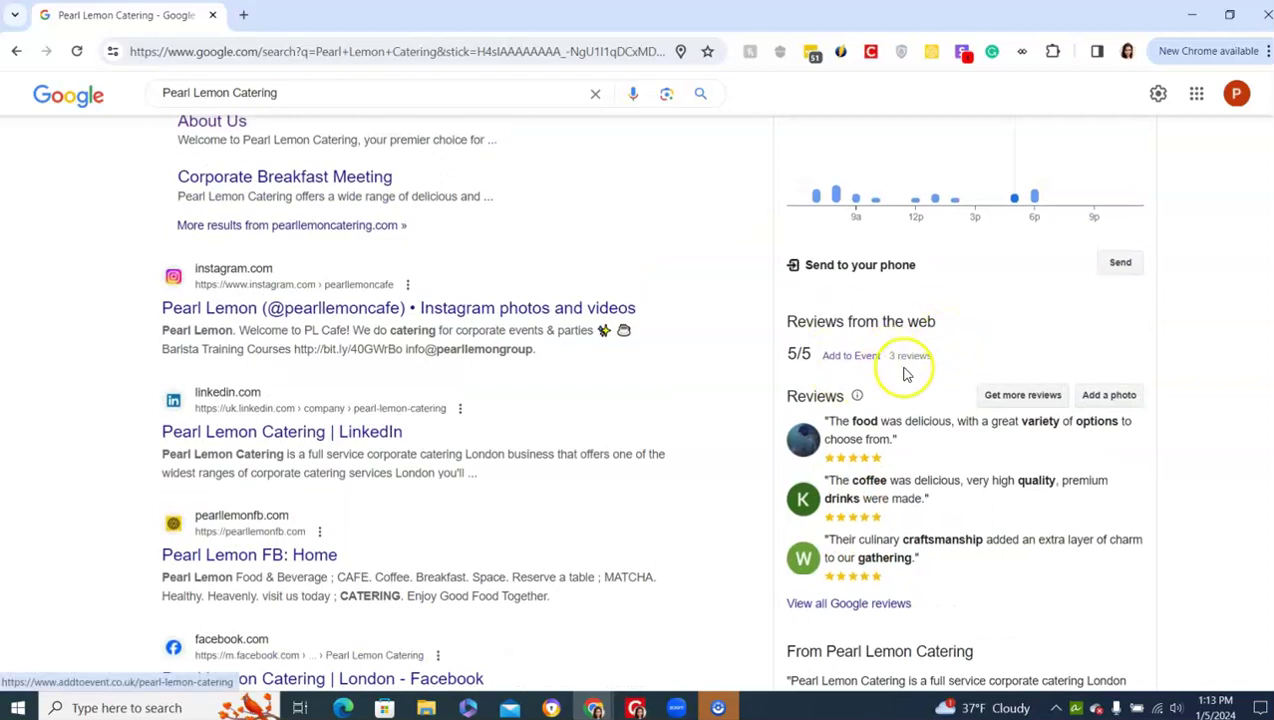
scroll(904, 386, "down", 1)
scroll(904, 388, "up", 5)
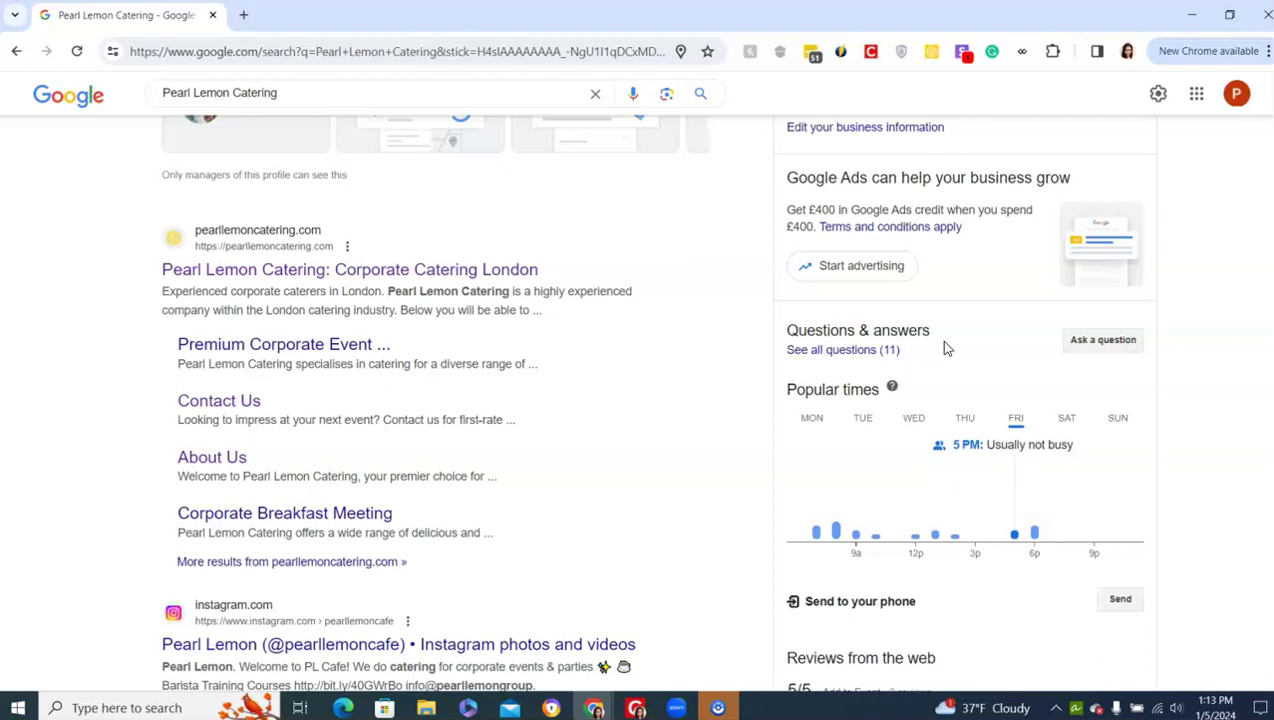
View the From Pearl Lemon Catering updates carousel, then return to the top of the profile.
scroll(946, 340, "down", 15)
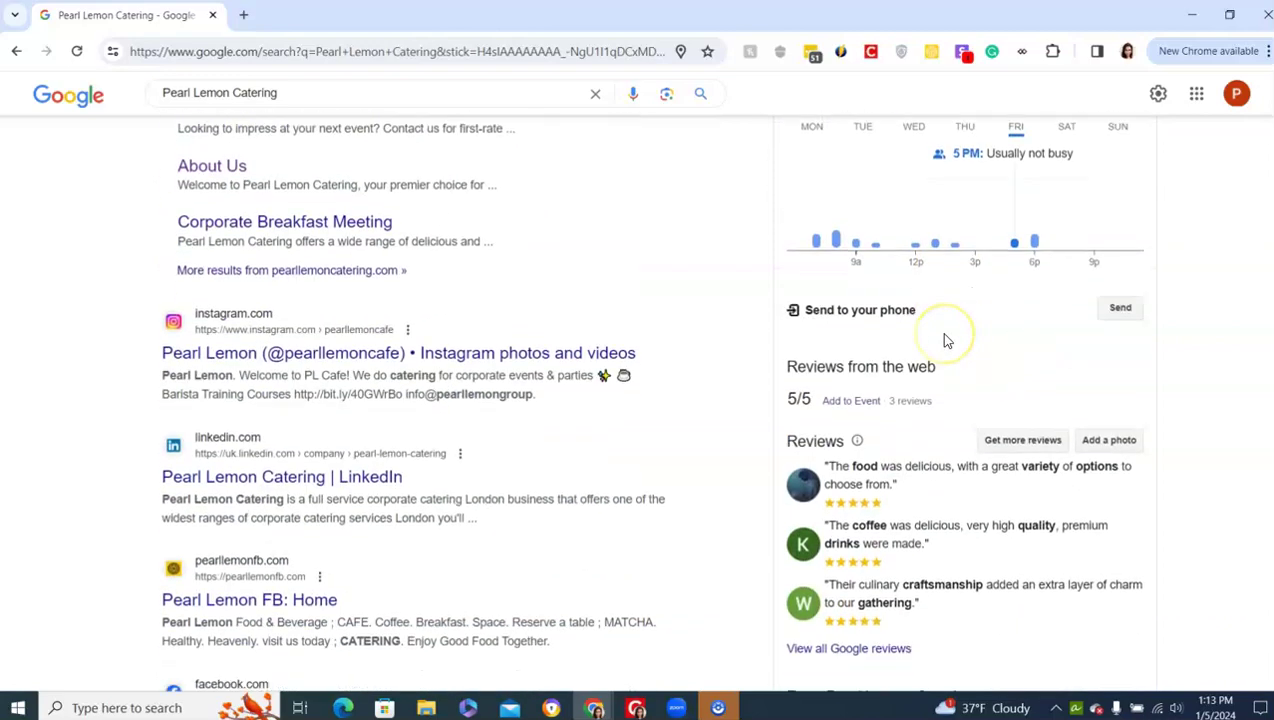
scroll(935, 335, "up", 2)
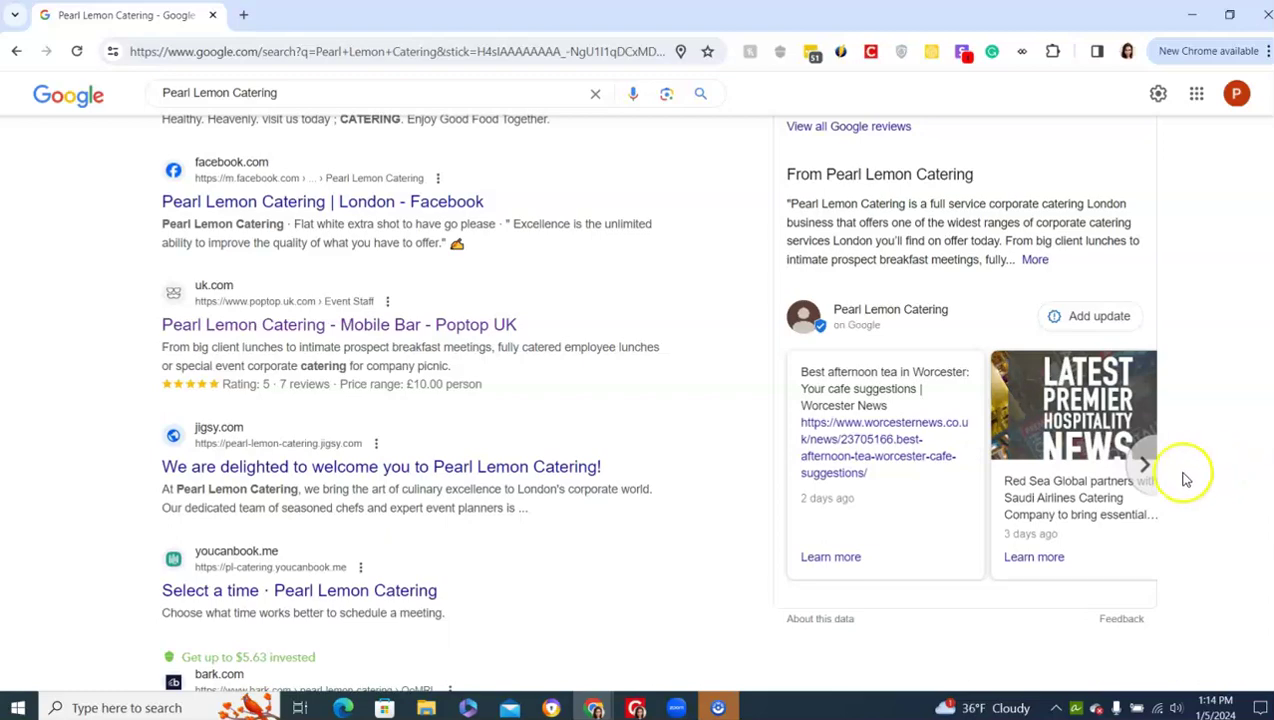
scroll(1130, 400, "up", 1)
scroll(1130, 401, "up", 10)
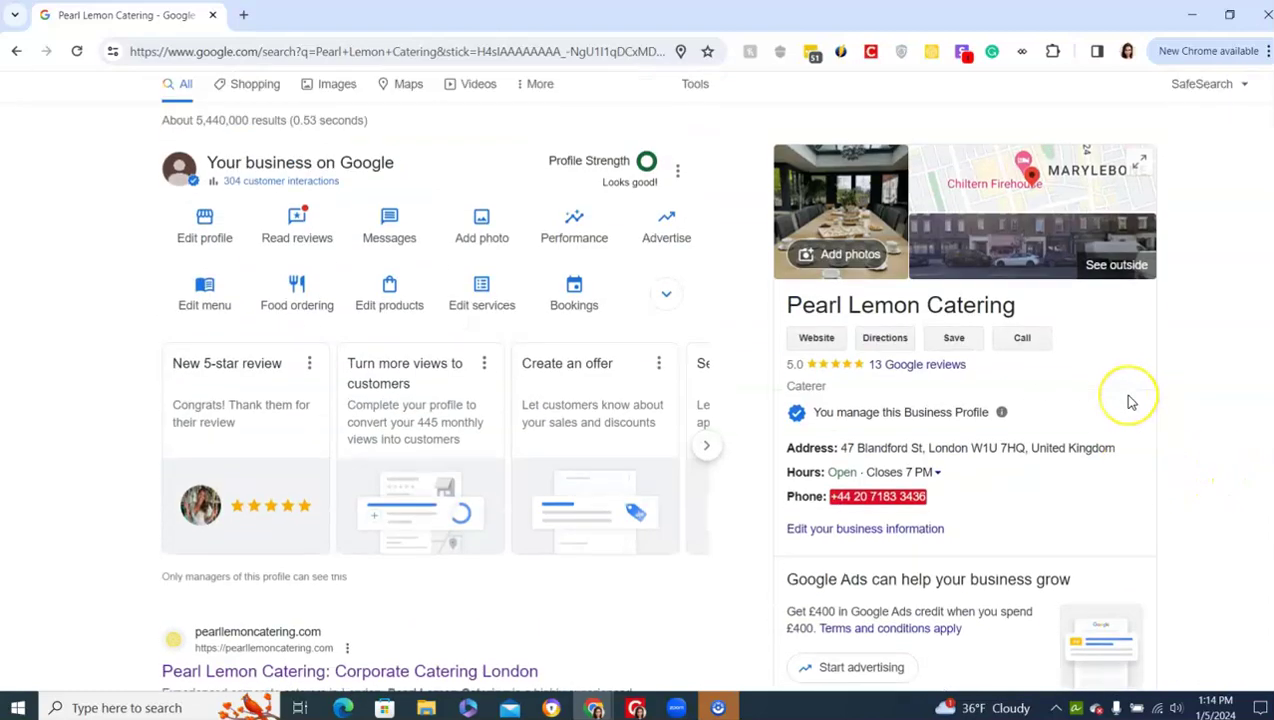
scroll(1130, 402, "up", 1)
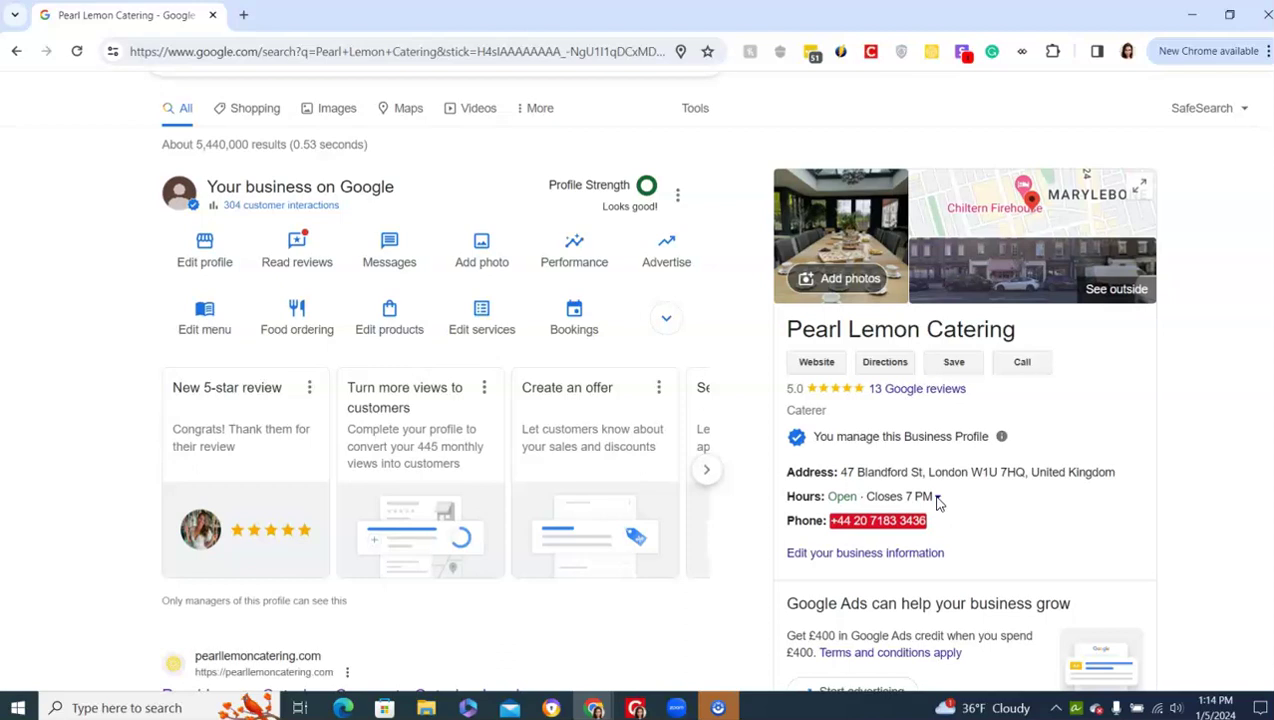
left_click(1062, 478)
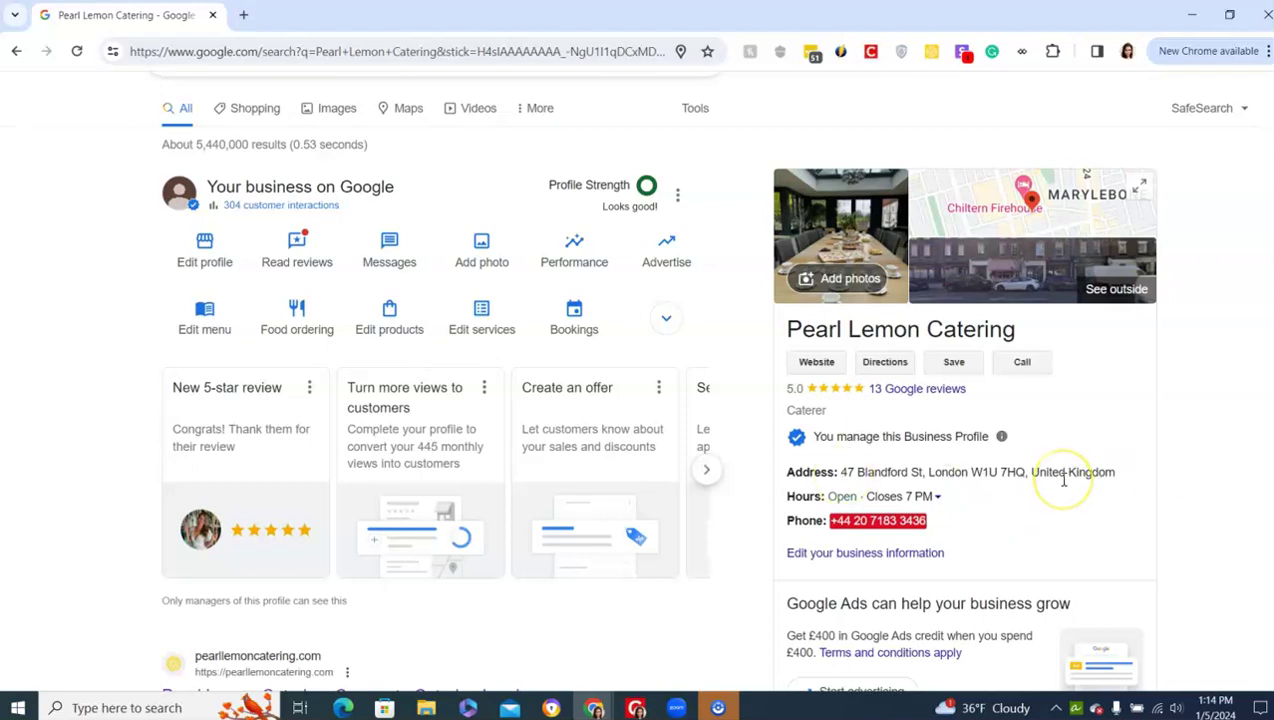